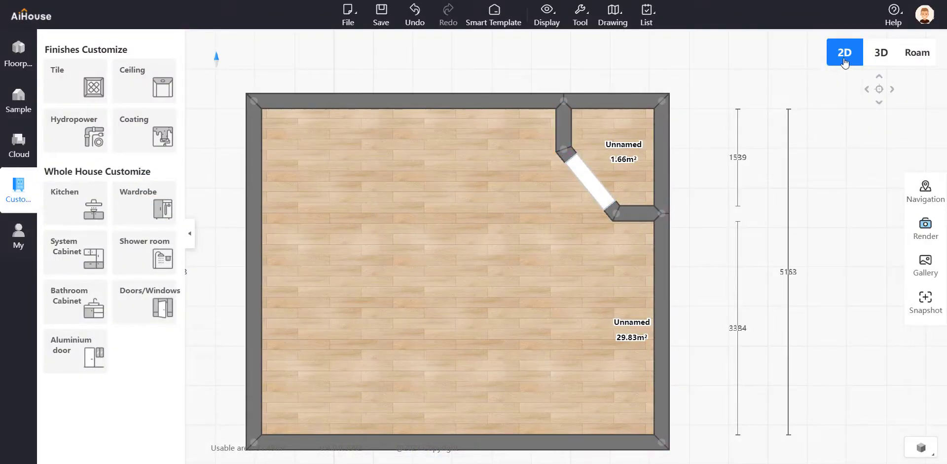
# Examine the corner room's diagonal doorway in walkthrough and plan views, including its properties, and look over the structure elements in the floorplan library
pyautogui.click(918, 54)
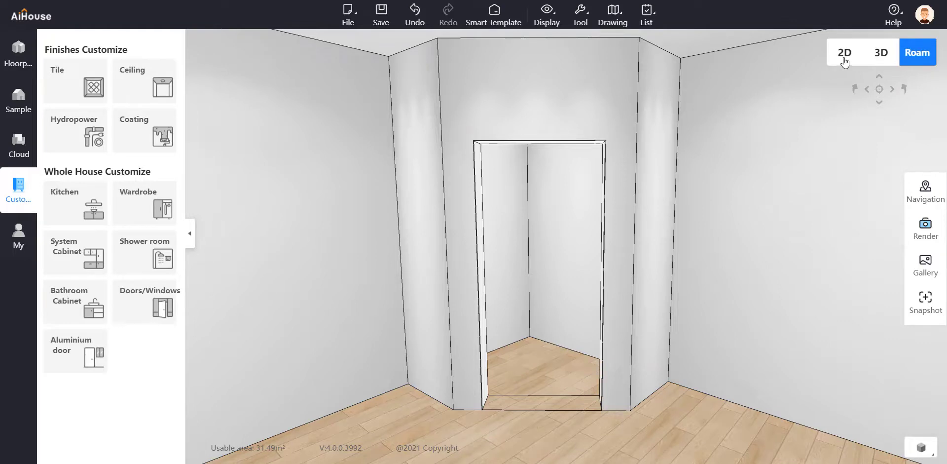
pyautogui.click(844, 59)
pyautogui.click(594, 195)
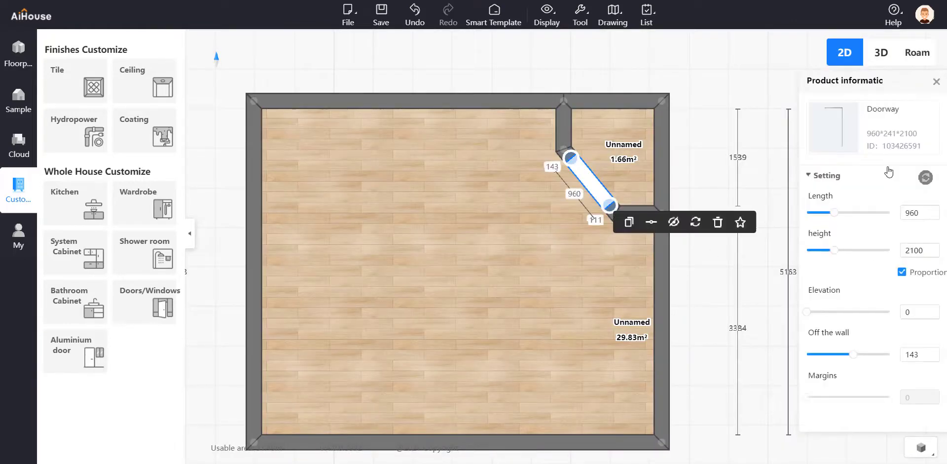
pyautogui.click(18, 54)
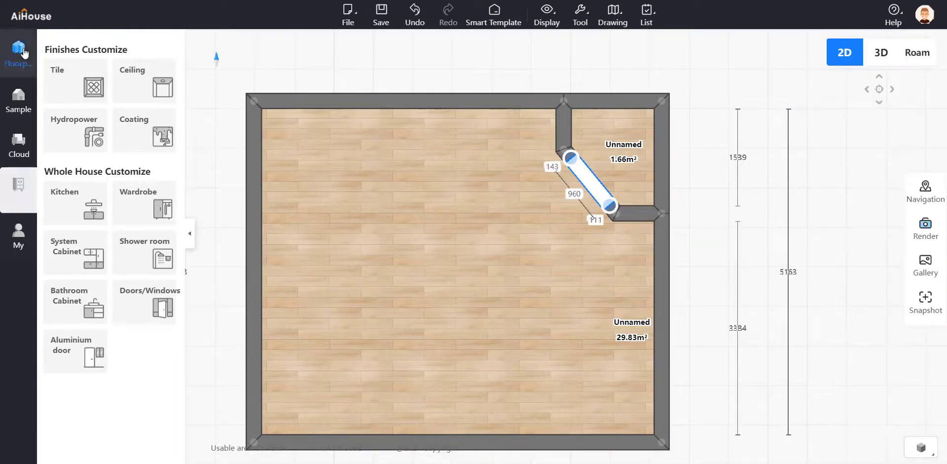
pyautogui.scroll(-5, 97, 281)
pyautogui.scroll(-5, 96, 280)
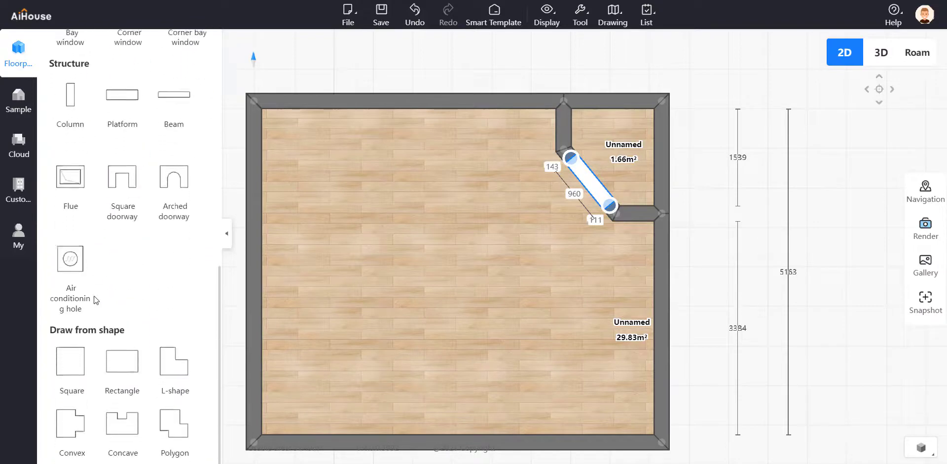
pyautogui.click(605, 193)
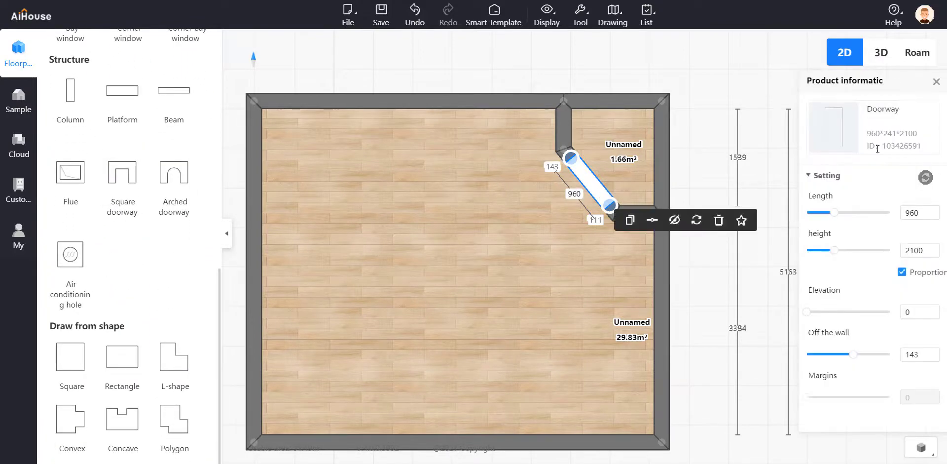
# Switch to the Roam view and open the custom kitchen cabinet design module
pyautogui.click(916, 52)
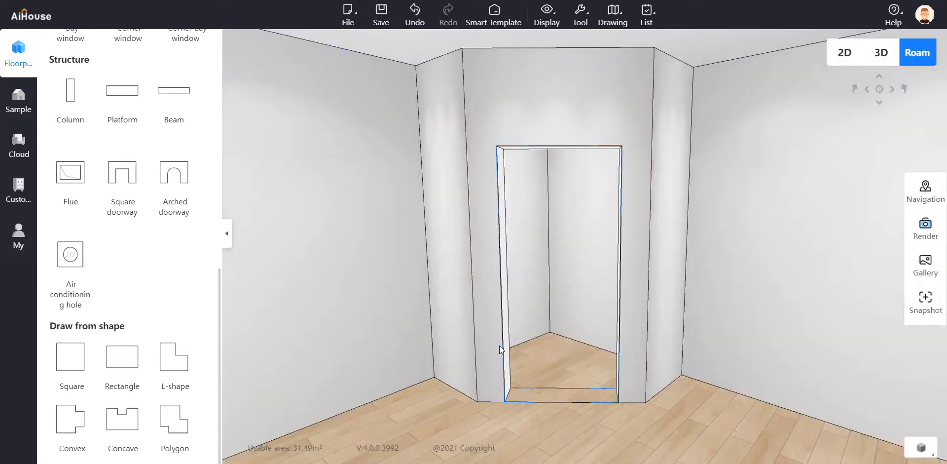
pyautogui.click(19, 142)
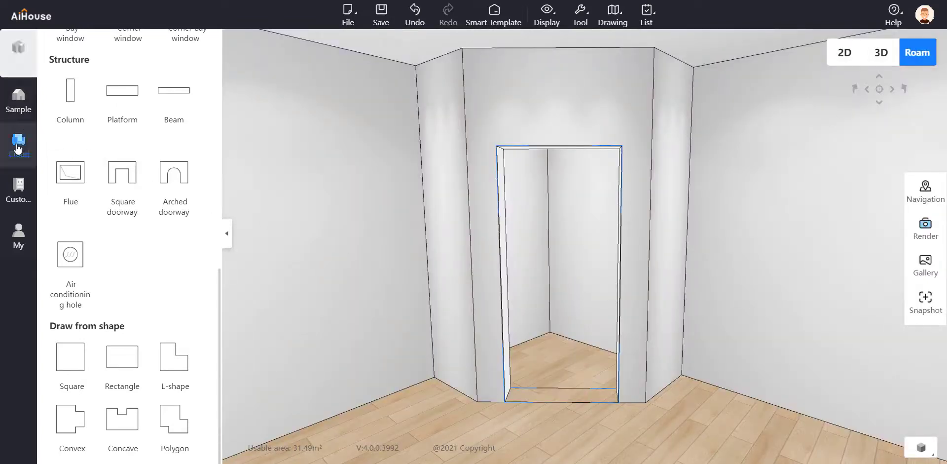
pyautogui.click(18, 210)
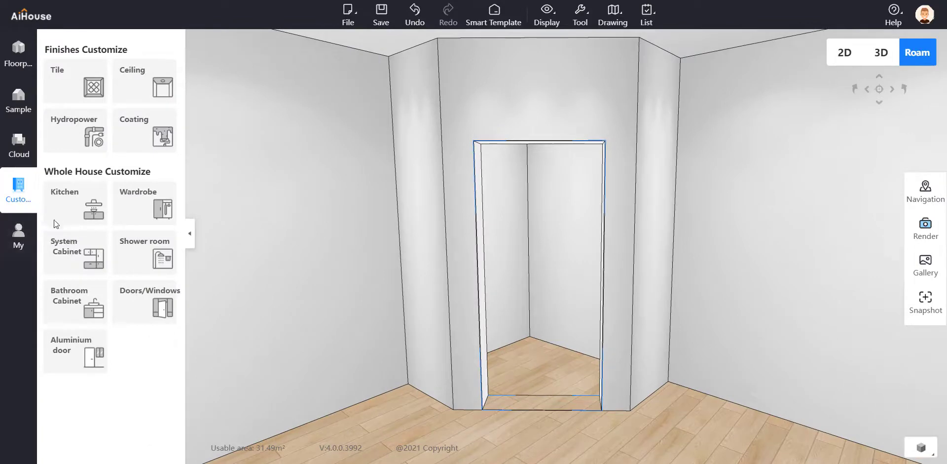
pyautogui.click(71, 202)
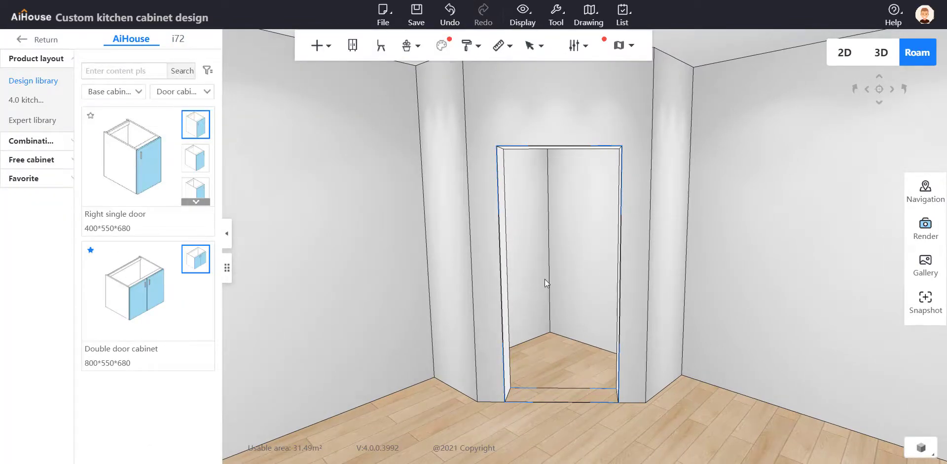
# Place the open-front Pentagonal cabinet (900*900*680) from the corner base cabinets into the back corner behind the doorway
pyautogui.click(180, 92)
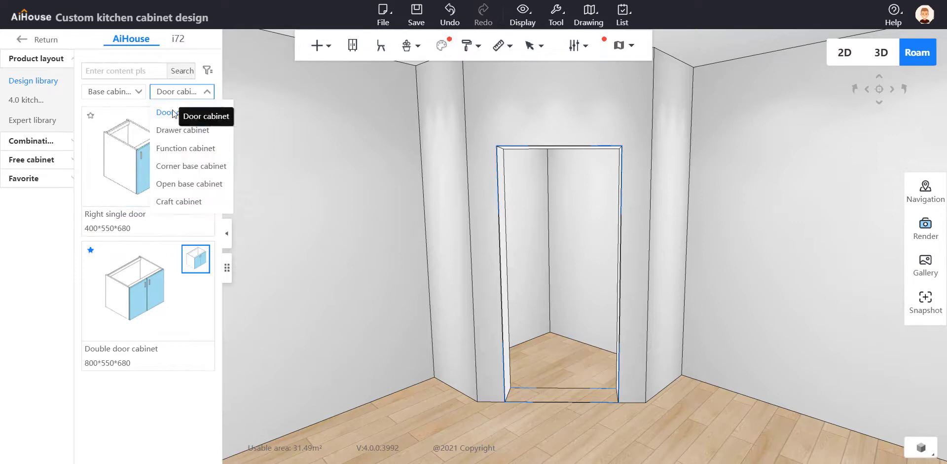
pyautogui.click(196, 168)
pyautogui.scroll(-5, 187, 207)
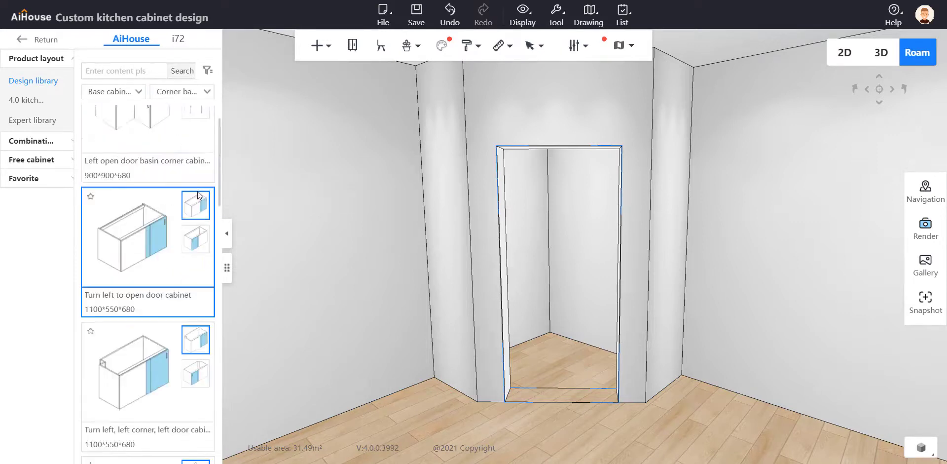
pyautogui.scroll(-2, 182, 209)
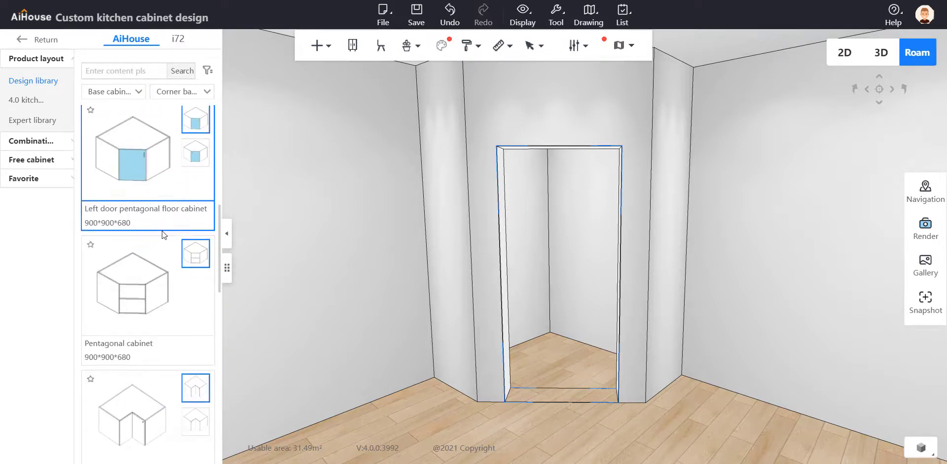
pyautogui.click(209, 289)
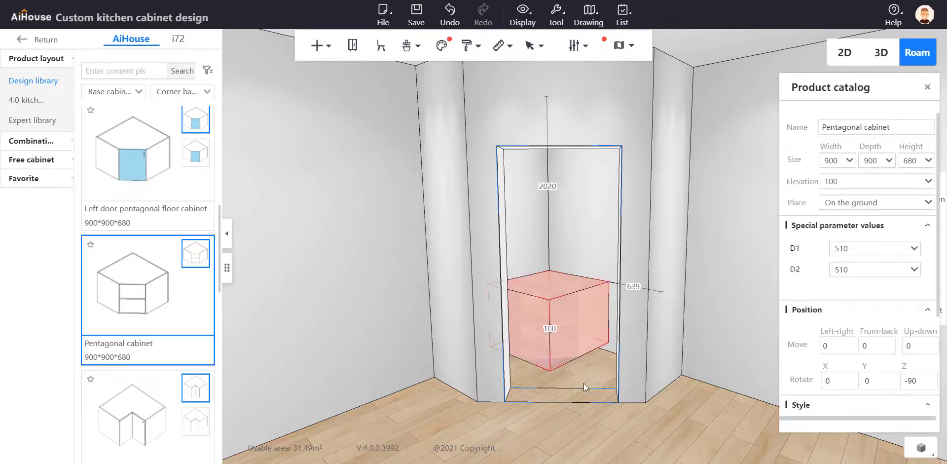
pyautogui.moveTo(584, 383); pyautogui.dragTo(605, 461, button='middle')
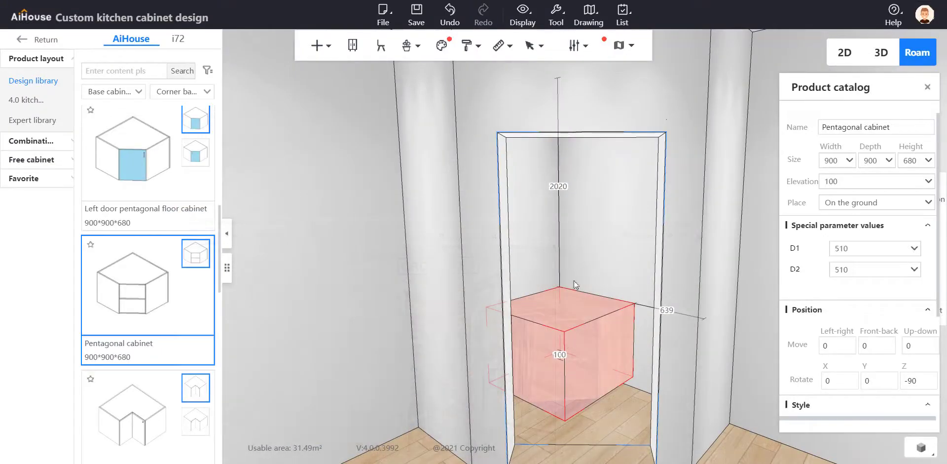
pyautogui.click(576, 236)
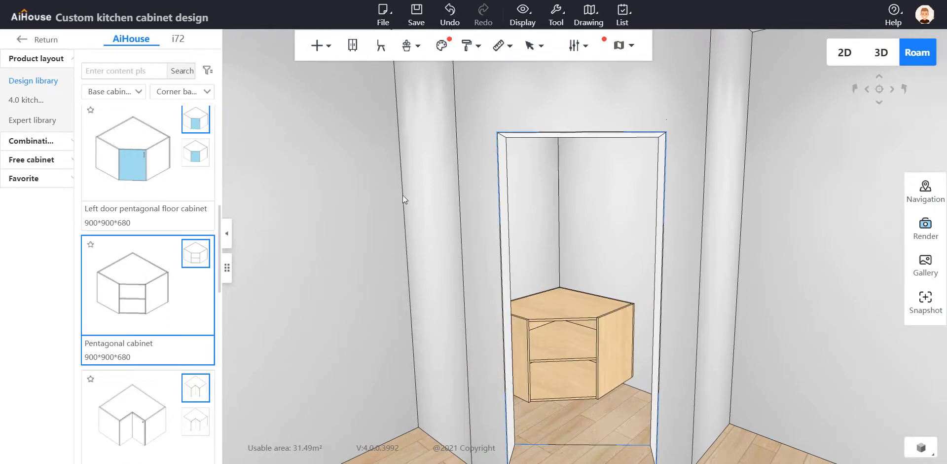
# Place a None Door Base cabinet from the open base cabinets on the right of the pentagonal cabinet, filling the gap to the wall
pyautogui.click(104, 94)
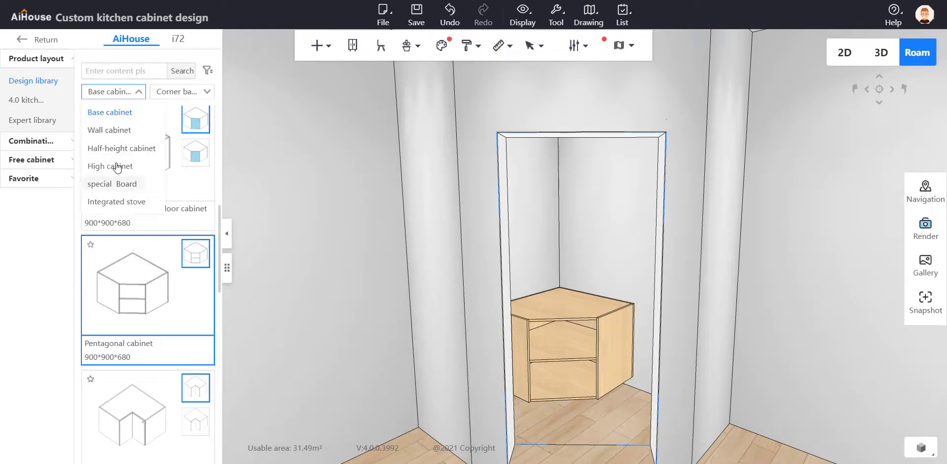
pyautogui.click(188, 92)
pyautogui.click(189, 184)
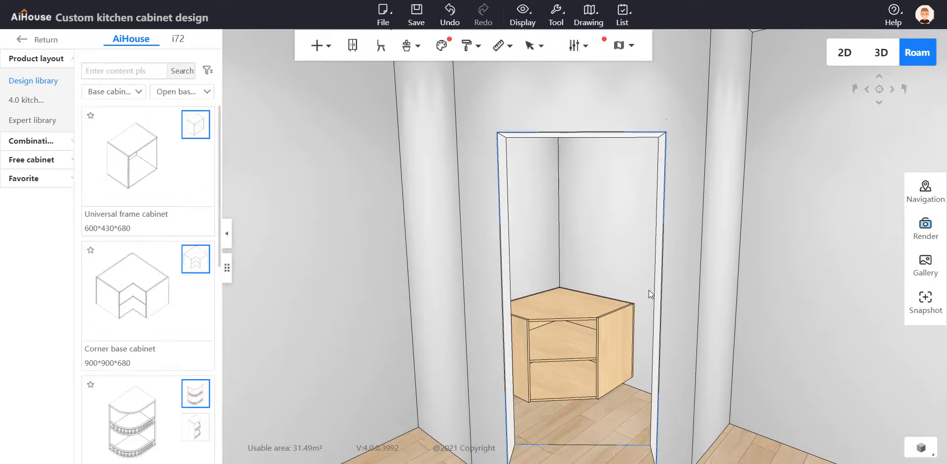
pyautogui.scroll(-8, 149, 239)
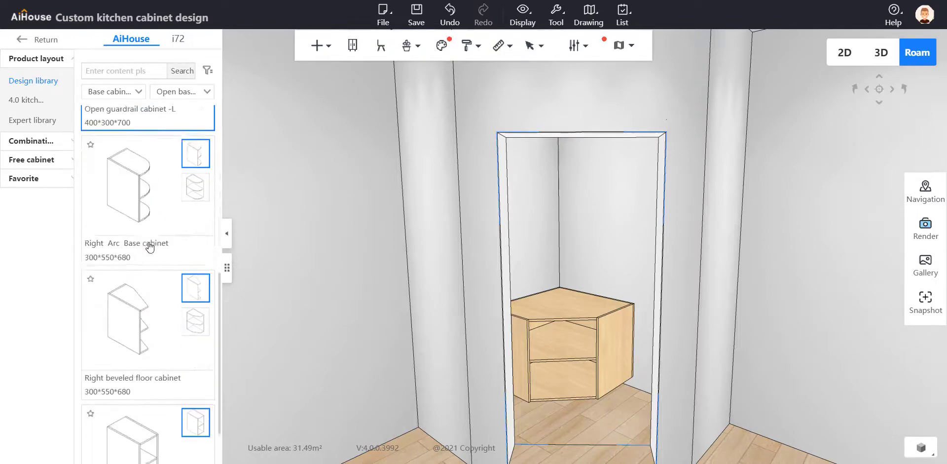
pyautogui.scroll(2, 149, 239)
pyautogui.scroll(-2, 149, 341)
pyautogui.click(154, 378)
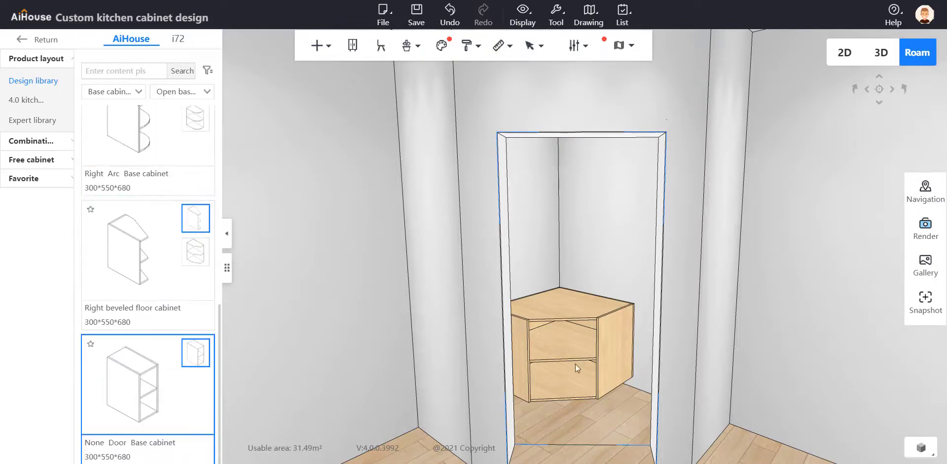
pyautogui.click(638, 342)
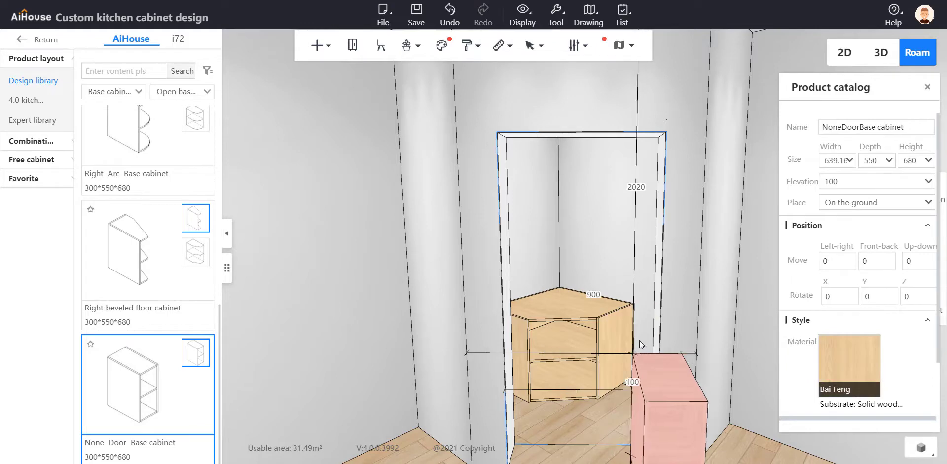
pyautogui.moveTo(679, 294); pyautogui.dragTo(745, 316, button='right')
pyautogui.moveTo(623, 278)
pyautogui.mouseDown(button='right')
pyautogui.moveTo(644, 303)
pyautogui.moveTo(348, 307)
pyautogui.moveTo(628, 274)
pyautogui.moveTo(558, 241)
pyautogui.moveTo(634, 276)
pyautogui.mouseUp(button='right')
pyautogui.click(593, 255)
# Place a second None Door Base cabinet on the left of the pentagonal cabinet, against the side wall next to the doorway
pyautogui.click(143, 405)
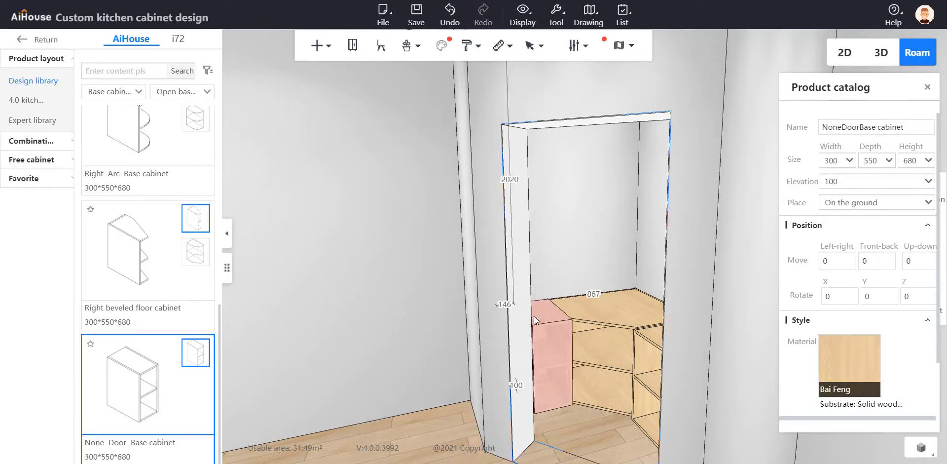
pyautogui.click(534, 316)
pyautogui.moveTo(579, 225); pyautogui.dragTo(565, 318, button='right')
pyautogui.scroll(4, 564, 319)
pyautogui.scroll(-1, 457, 259)
pyautogui.scroll(-2, 457, 260)
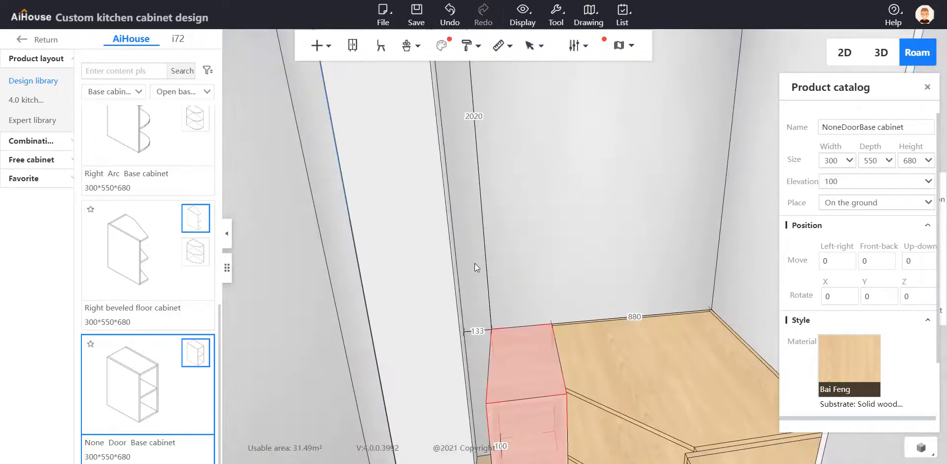
pyautogui.click(506, 349)
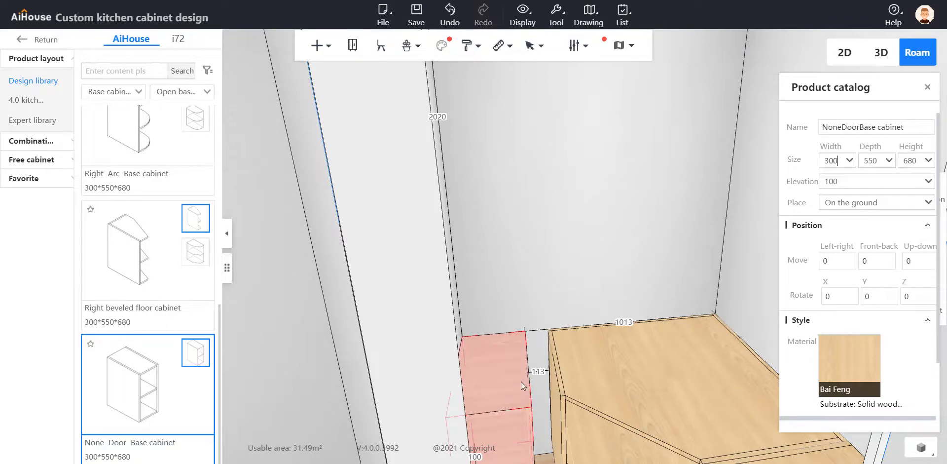
# Widen the left None Door Base cabinet to 300+113 mm to close the gap to the pentagonal cabinet
pyautogui.click(844, 158)
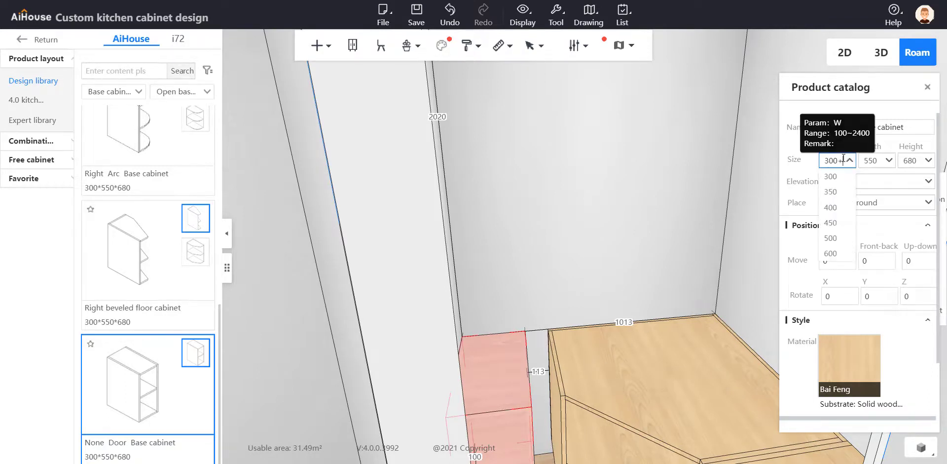
pyautogui.write('+113')
pyautogui.press('Return')
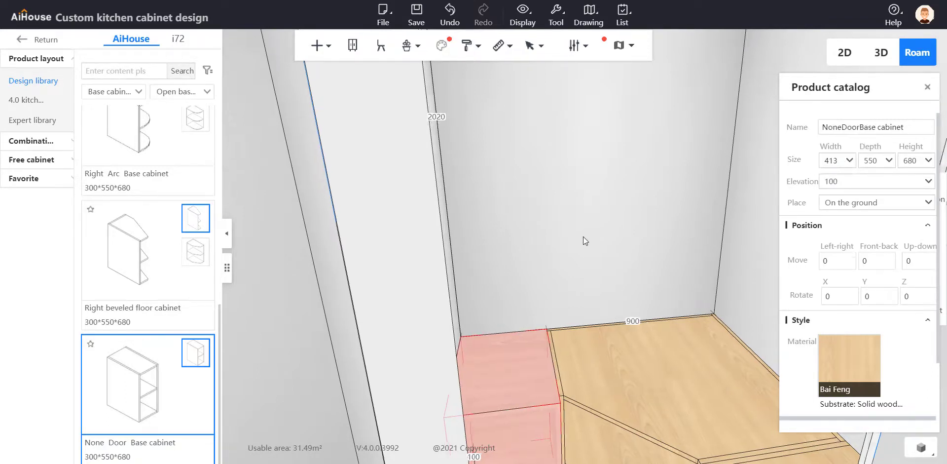
pyautogui.click(584, 236)
# Set the left None Door Base cabinet's depth to 510 mm, matching the pentagonal cabinet's side depth
pyautogui.click(563, 360)
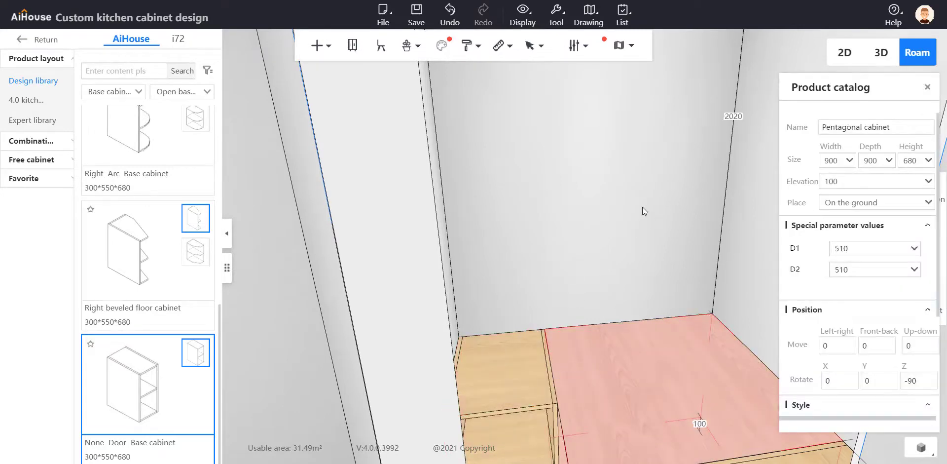
pyautogui.scroll(-4, 659, 176)
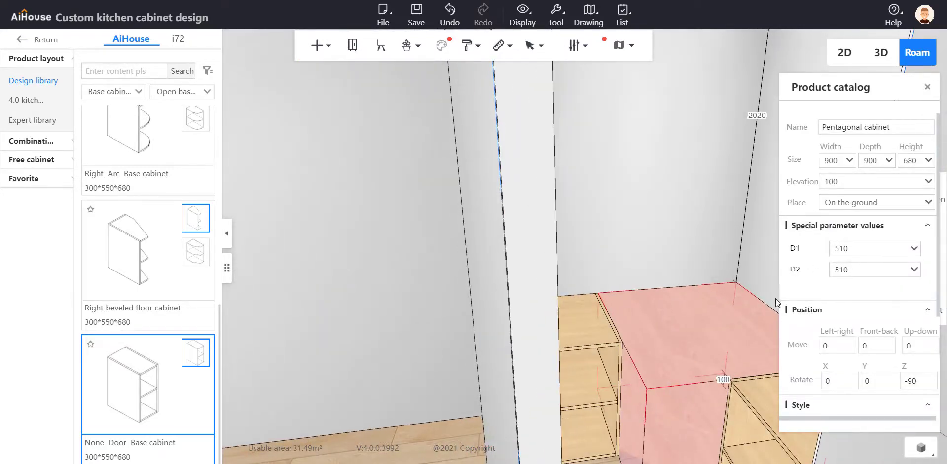
pyautogui.click(562, 334)
pyautogui.moveTo(880, 161); pyautogui.dragTo(835, 158)
pyautogui.write('510')
pyautogui.press('Return')
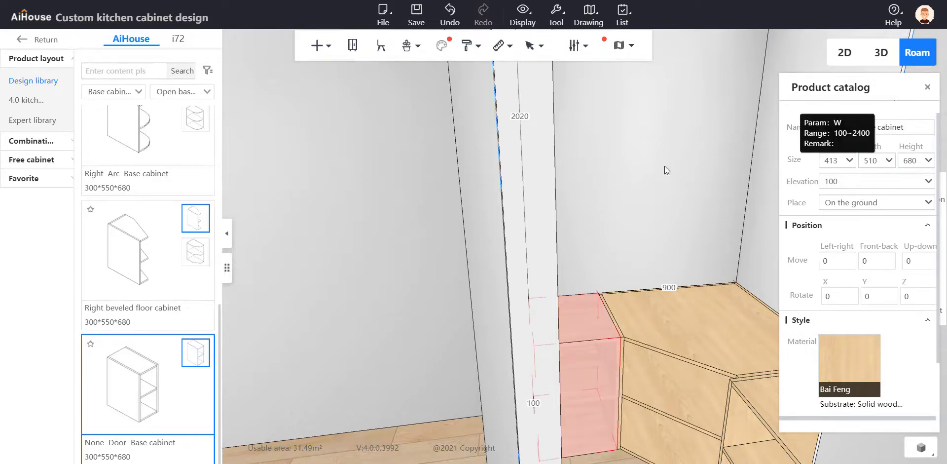
# Set the depth of the None Door Base cabinet on the pentagonal cabinet's other side to 510 mm
pyautogui.moveTo(631, 188); pyautogui.dragTo(669, 231)
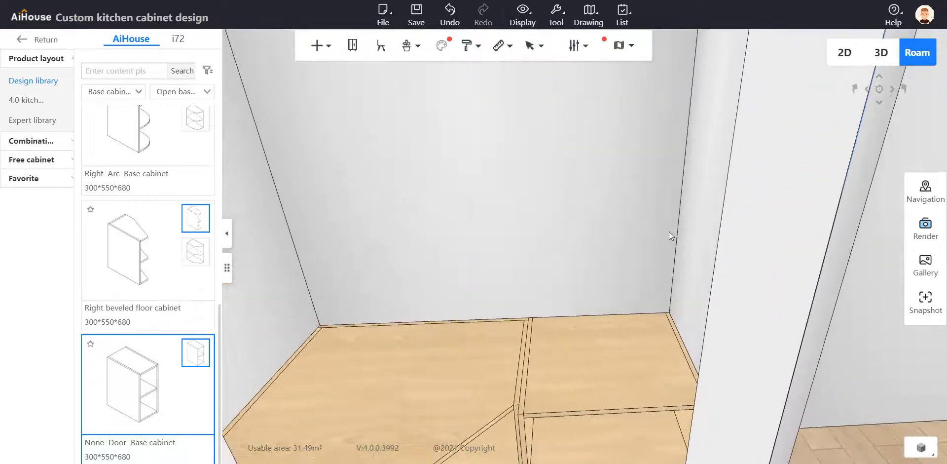
pyautogui.click(605, 410)
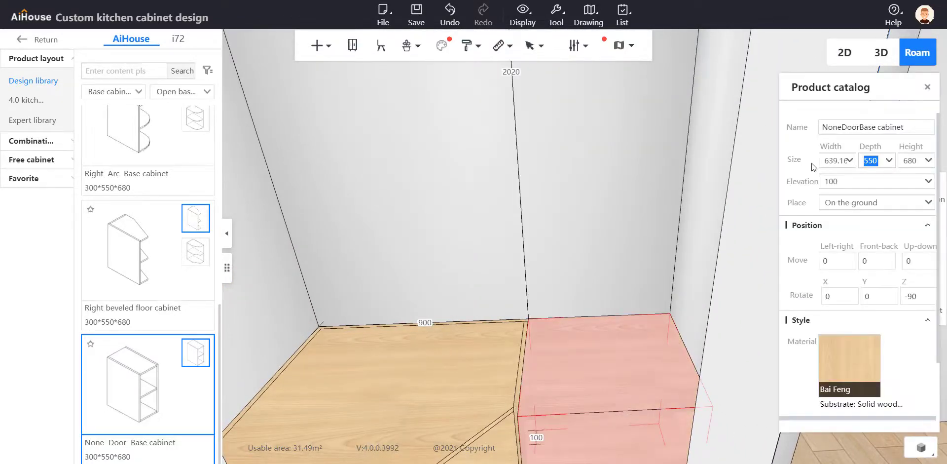
pyautogui.write('510')
pyautogui.press('Return')
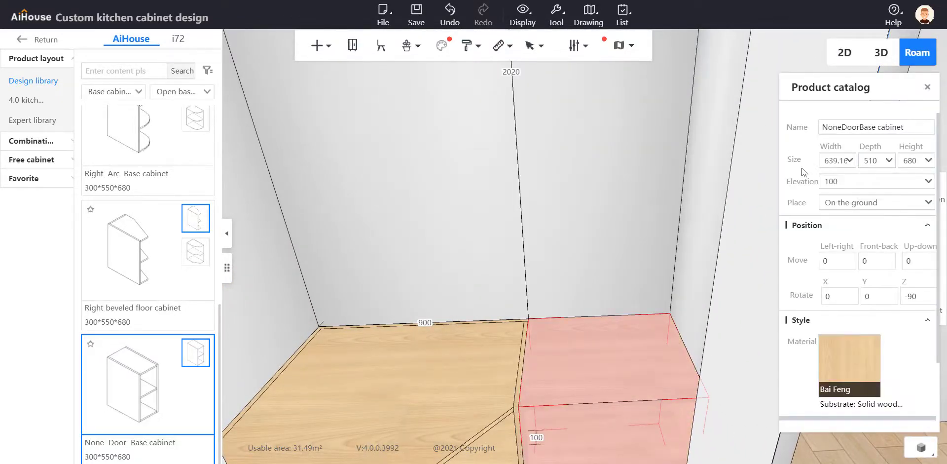
pyautogui.click(528, 212)
pyautogui.moveTo(528, 212); pyautogui.dragTo(466, 337)
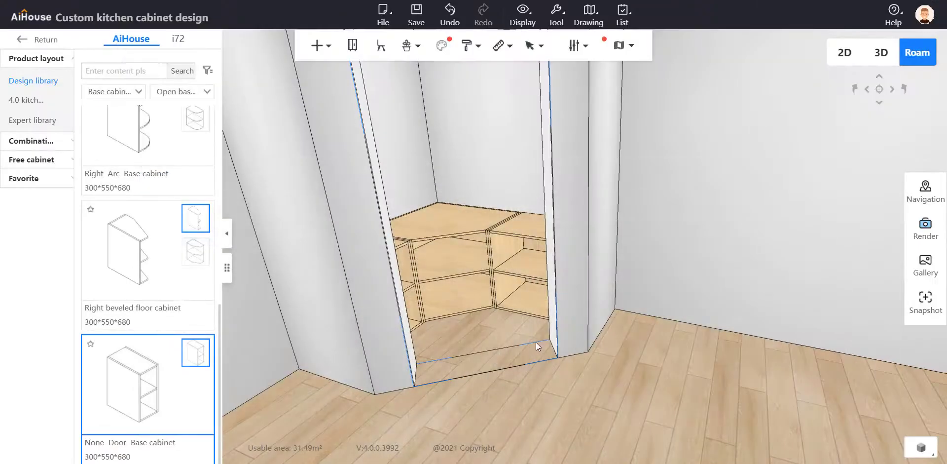
# Switch the product library from the open base cabinets to the special board category
pyautogui.moveTo(536, 345); pyautogui.dragTo(574, 199)
pyautogui.scroll(2, 583, 178)
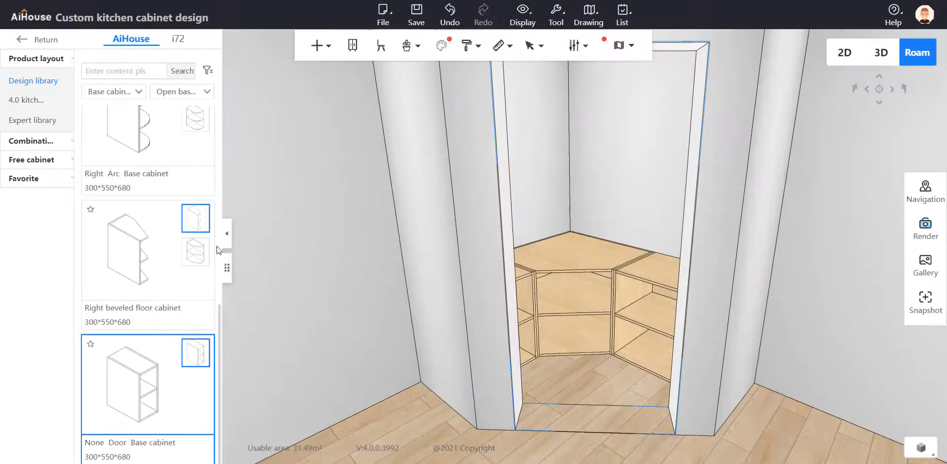
pyautogui.moveTo(548, 224); pyautogui.dragTo(563, 185)
pyautogui.scroll(2, 562, 208)
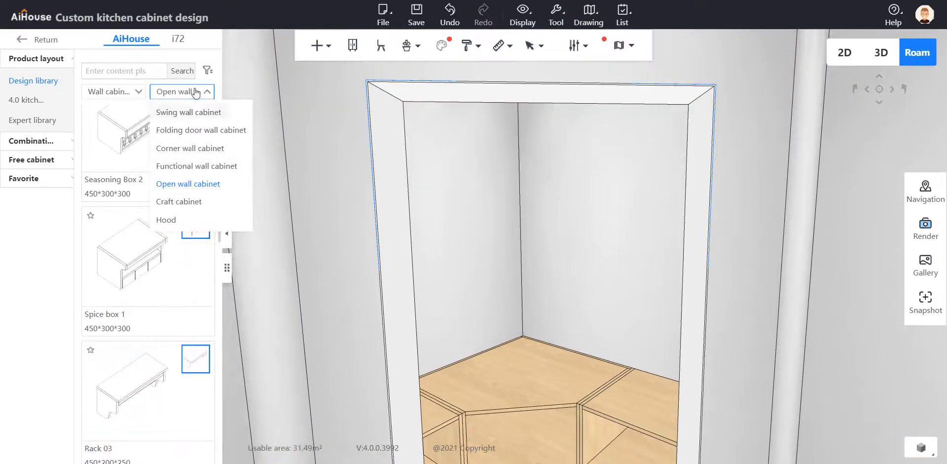
pyautogui.click(113, 91)
pyautogui.click(118, 183)
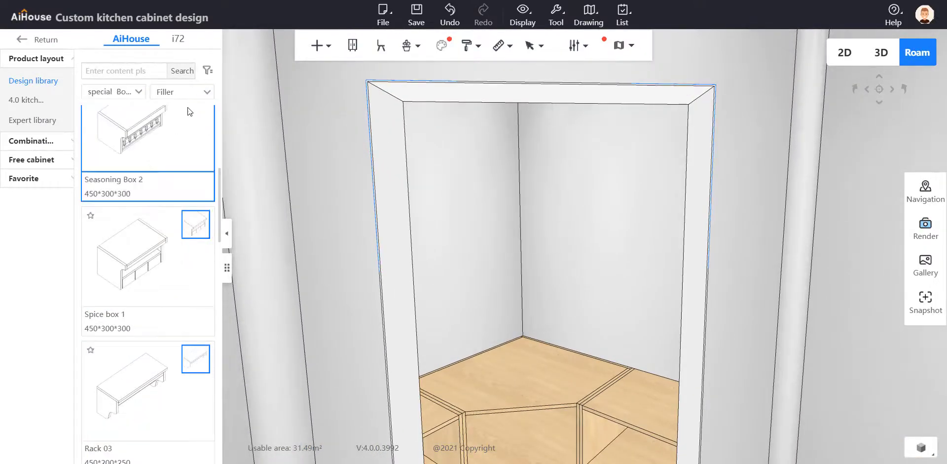
# Look through the Decorative column, Decoration Shelf, Decoration Fascia board and Decoration Backplane categories for a suitable board
pyautogui.click(188, 91)
pyautogui.click(187, 146)
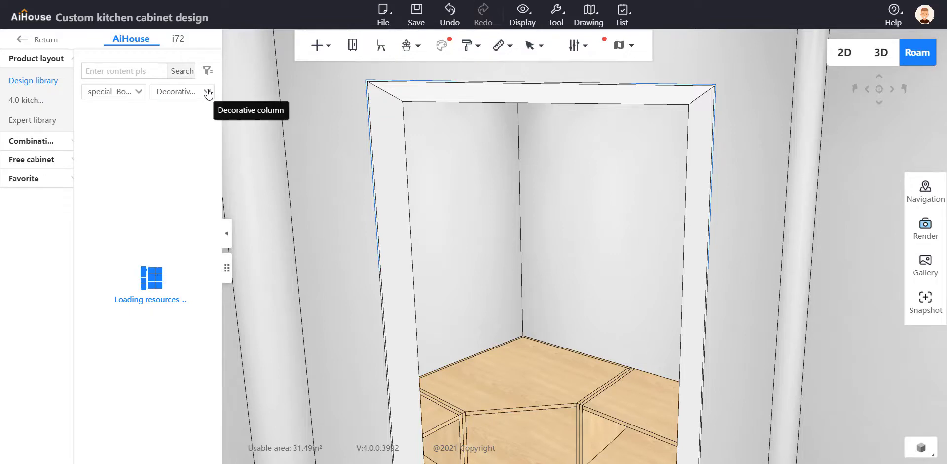
pyautogui.click(204, 90)
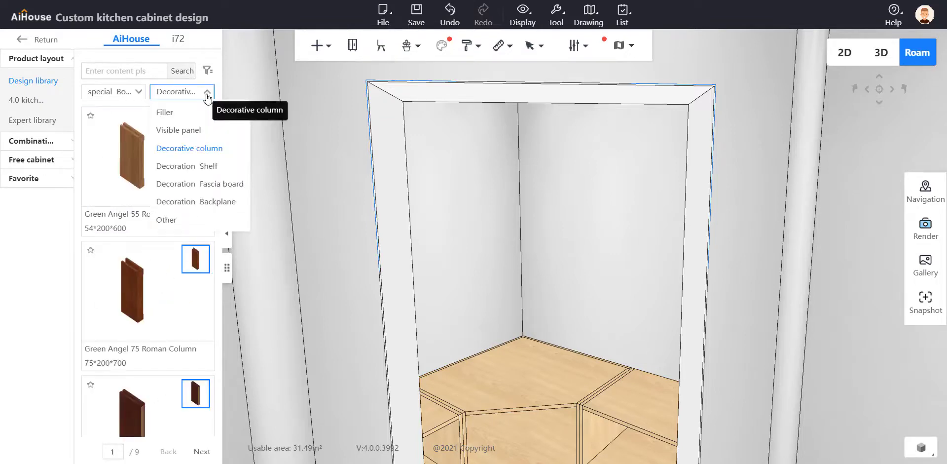
pyautogui.click(196, 163)
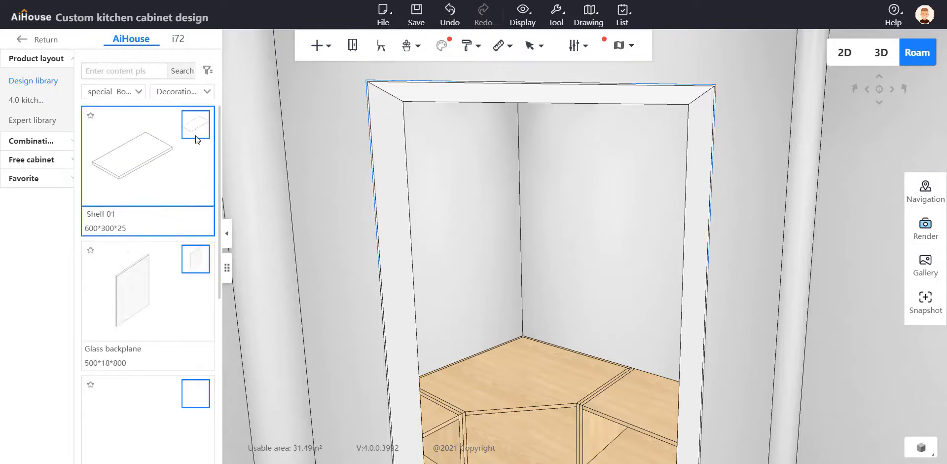
pyautogui.scroll(-5, 173, 238)
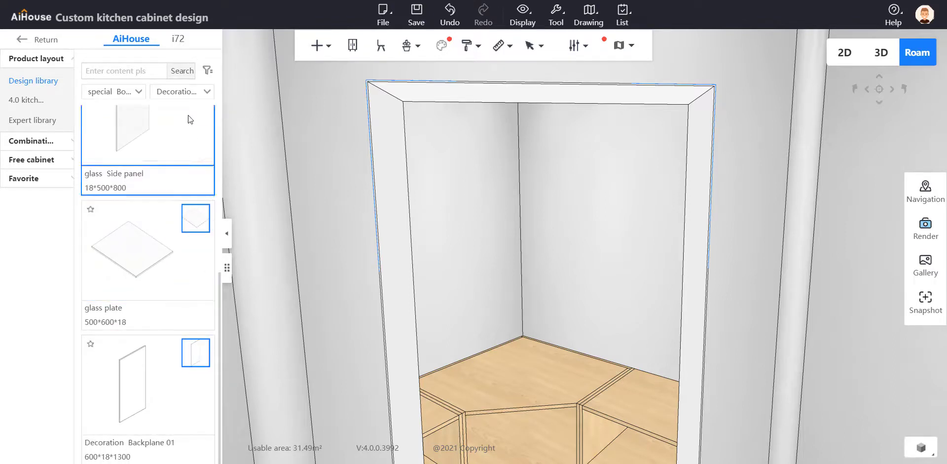
pyautogui.click(200, 92)
pyautogui.click(199, 183)
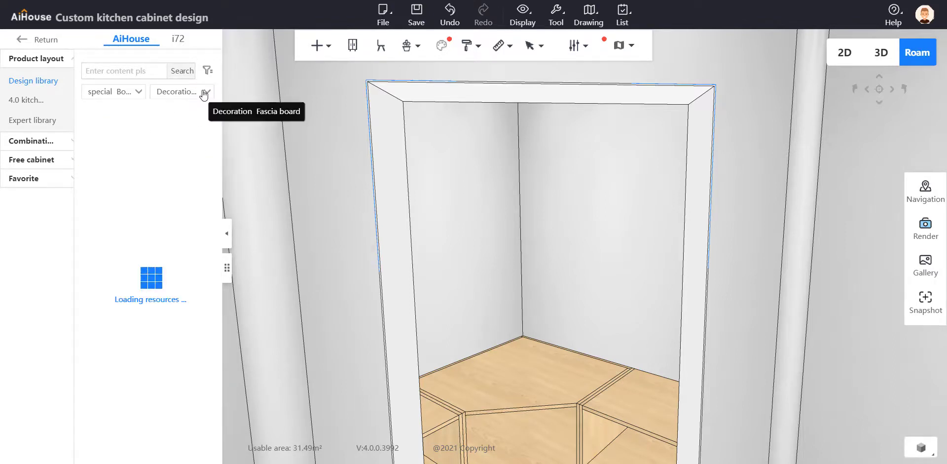
pyautogui.scroll(-2, 212, 184)
pyautogui.scroll(-15, 212, 184)
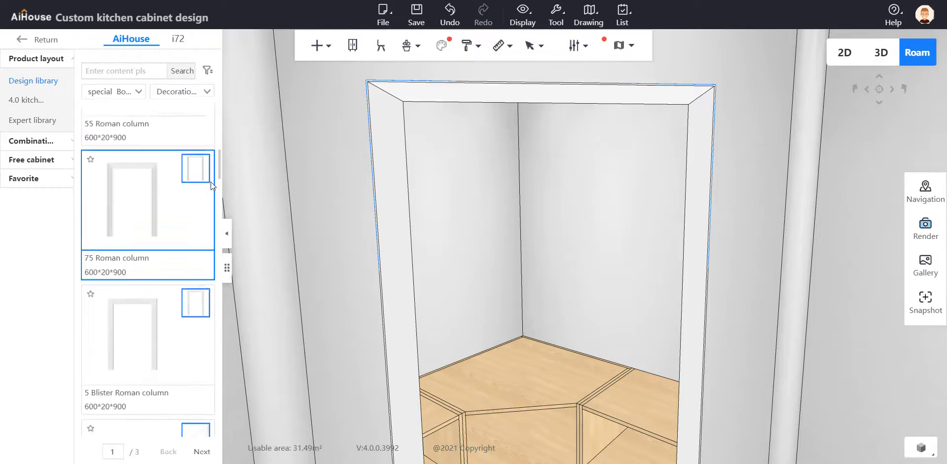
pyautogui.scroll(-10, 211, 182)
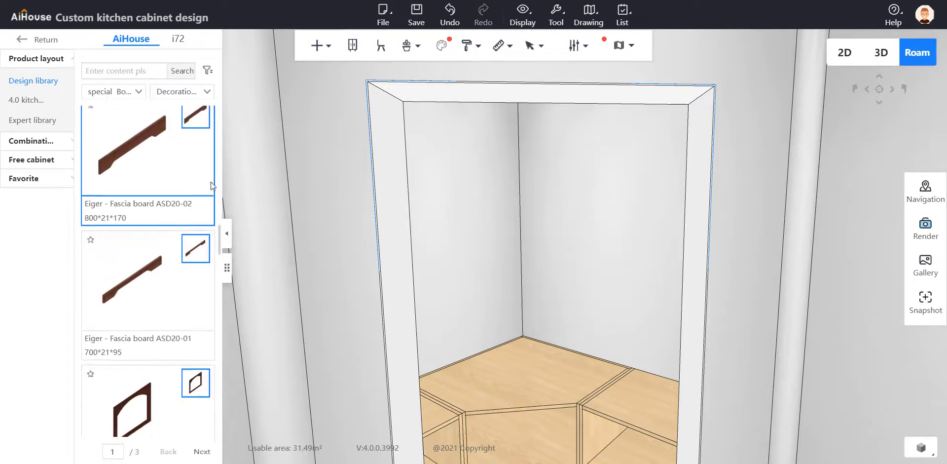
pyautogui.click(210, 93)
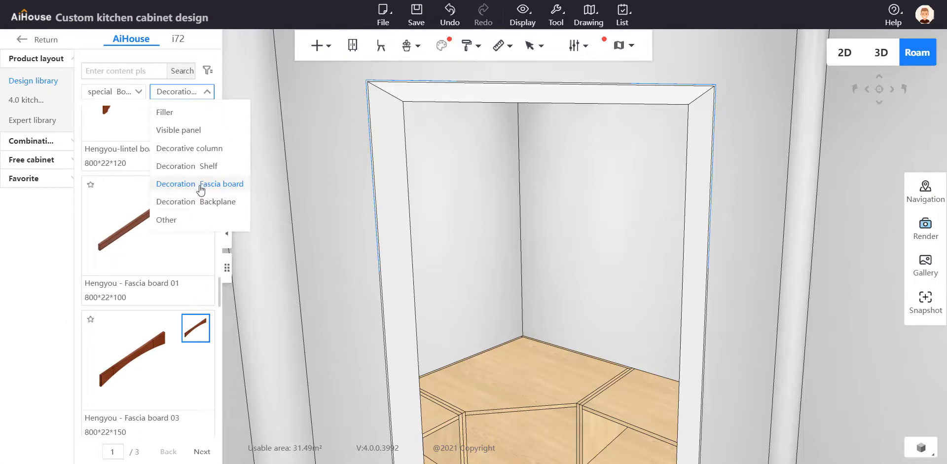
pyautogui.click(172, 201)
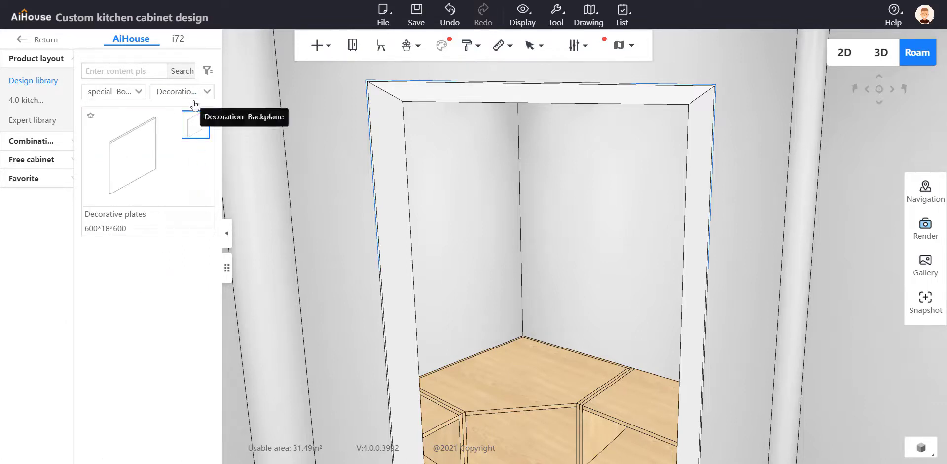
# Show the Other category of the special boards and look through its panels for an editable board
pyautogui.click(208, 92)
pyautogui.click(178, 217)
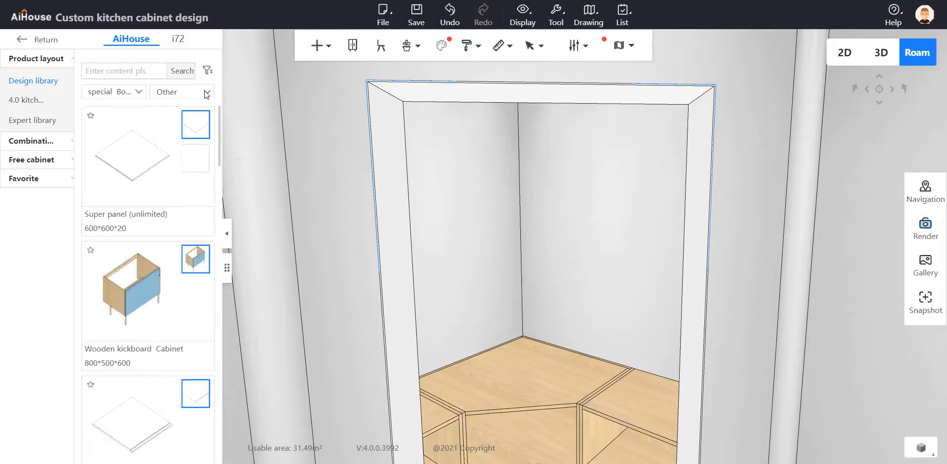
pyautogui.scroll(-4, 191, 164)
pyautogui.scroll(-10, 192, 178)
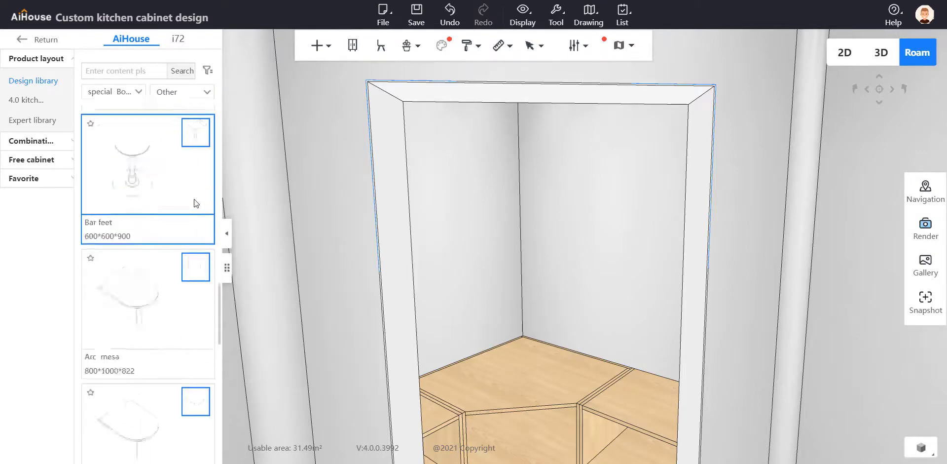
pyautogui.scroll(-5, 194, 200)
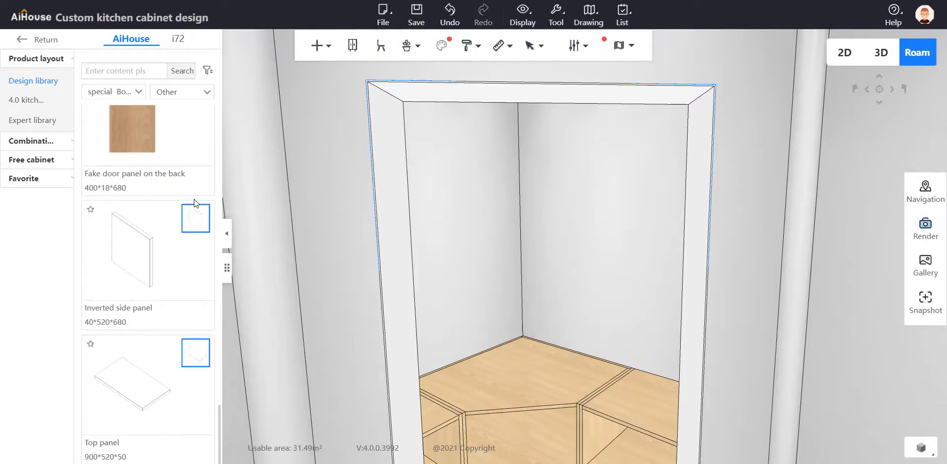
pyautogui.scroll(15, 194, 199)
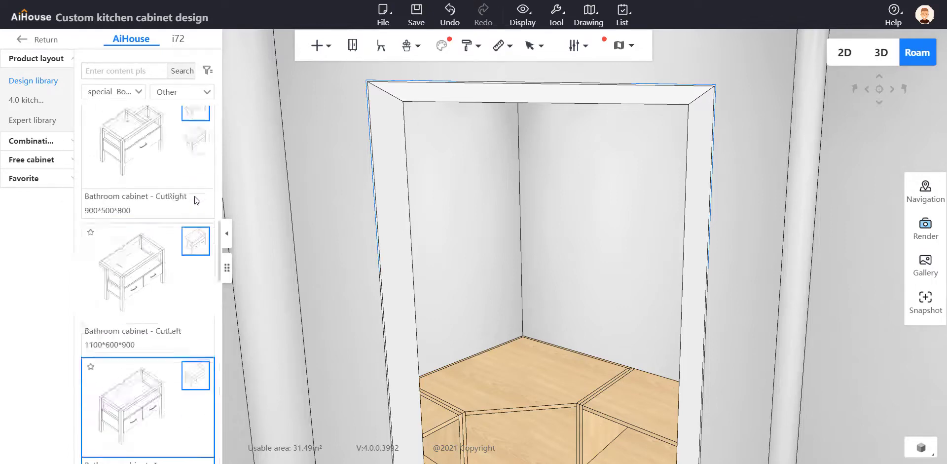
pyautogui.scroll(2, 202, 188)
pyautogui.scroll(-5, 533, 155)
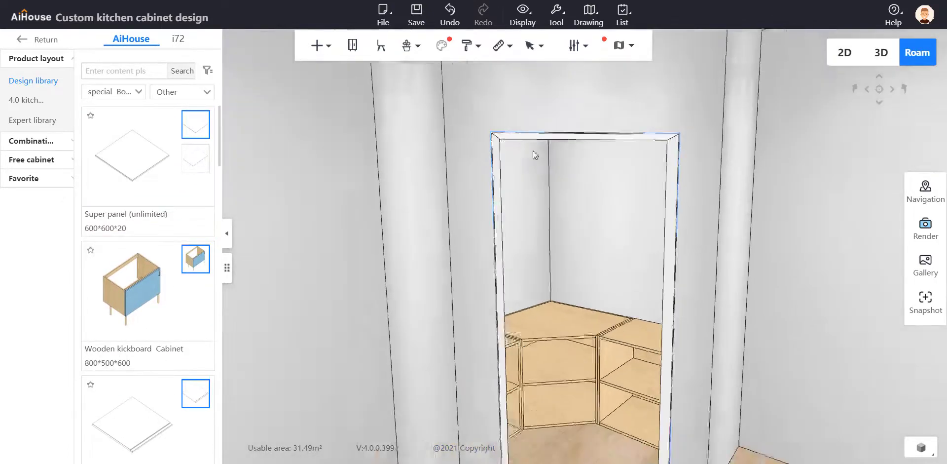
# Inspect the space above the corner cabinets and check the small room's inner width and depth in the 2D plan
pyautogui.scroll(6, 559, 226)
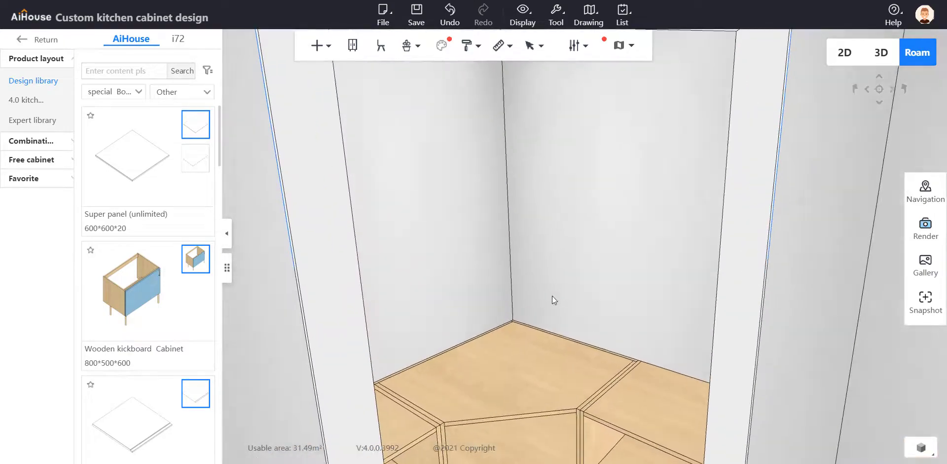
pyautogui.moveTo(552, 295); pyautogui.dragTo(600, 311)
pyautogui.moveTo(556, 179); pyautogui.dragTo(585, 212, button='right')
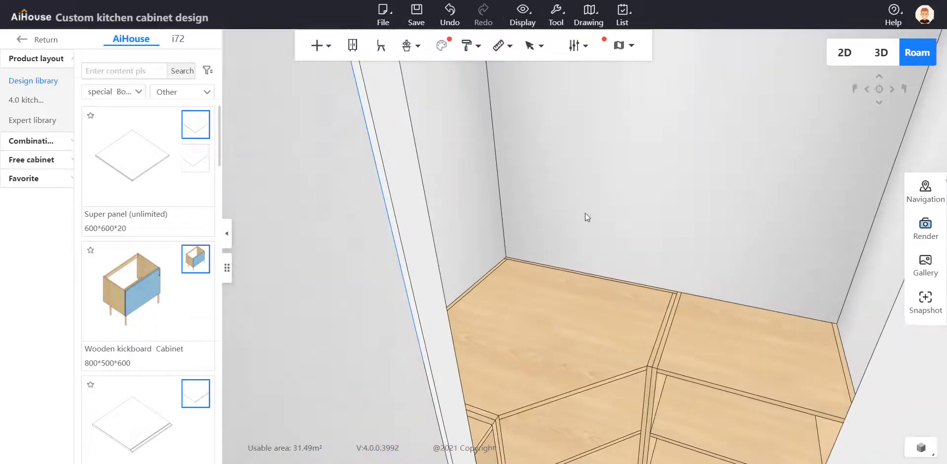
pyautogui.moveTo(585, 212); pyautogui.dragTo(638, 268)
pyautogui.click(634, 268)
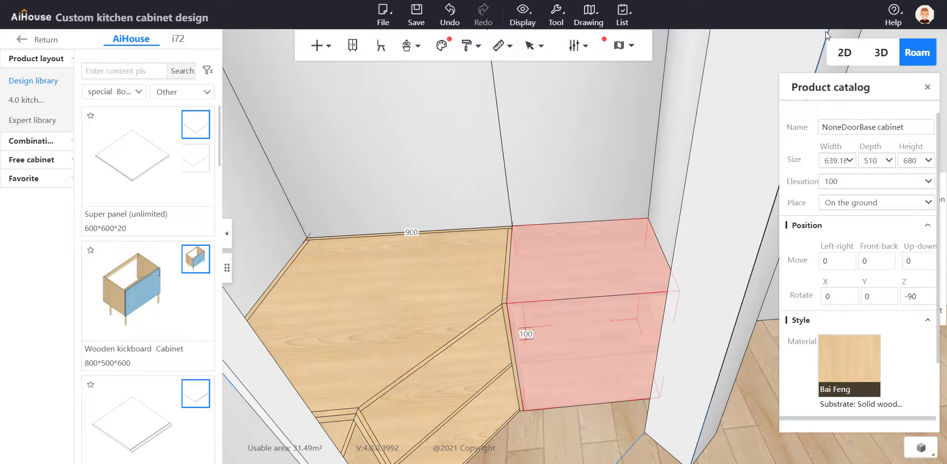
pyautogui.click(841, 53)
pyautogui.click(647, 210)
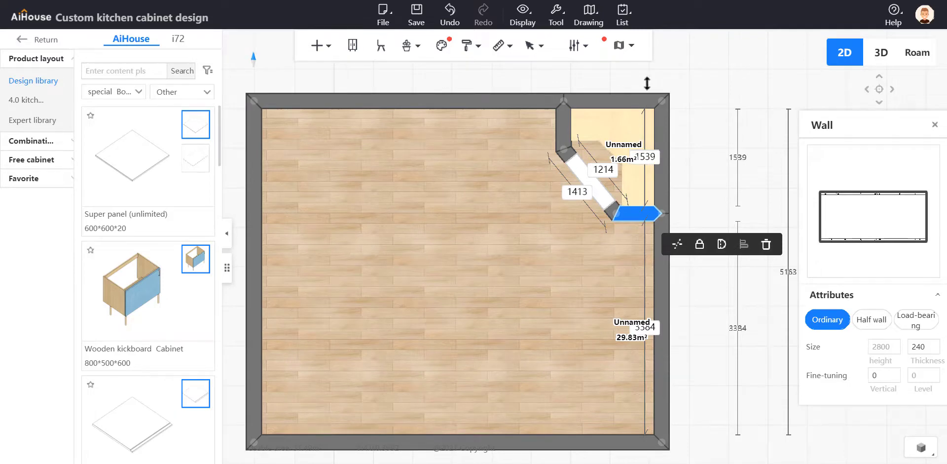
pyautogui.click(562, 124)
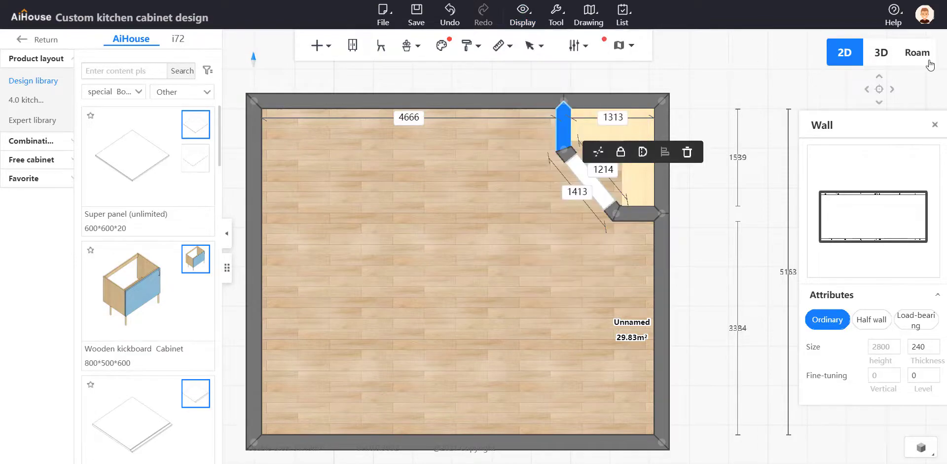
pyautogui.click(917, 52)
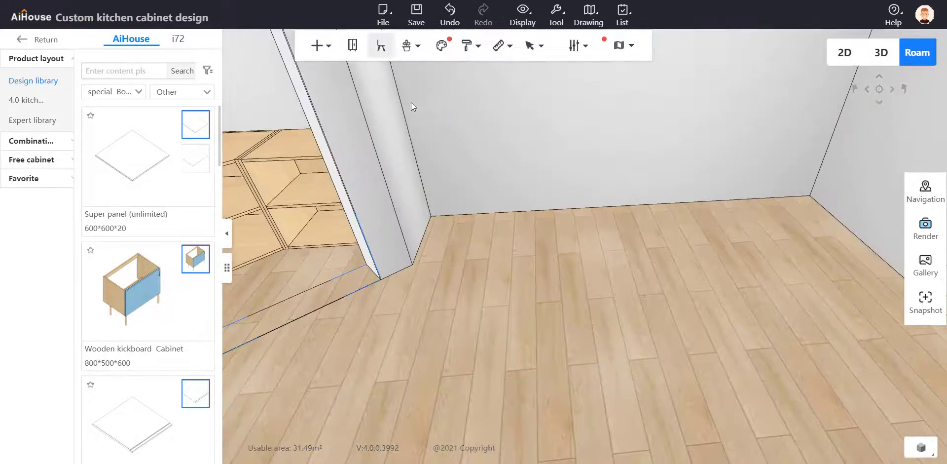
# Place a Super panel (unlimited) flat on the open floor in front of the diagonal doorway
pyautogui.moveTo(410, 102); pyautogui.dragTo(557, 132)
pyautogui.moveTo(478, 87); pyautogui.dragTo(607, 167)
pyautogui.scroll(-2, 621, 137)
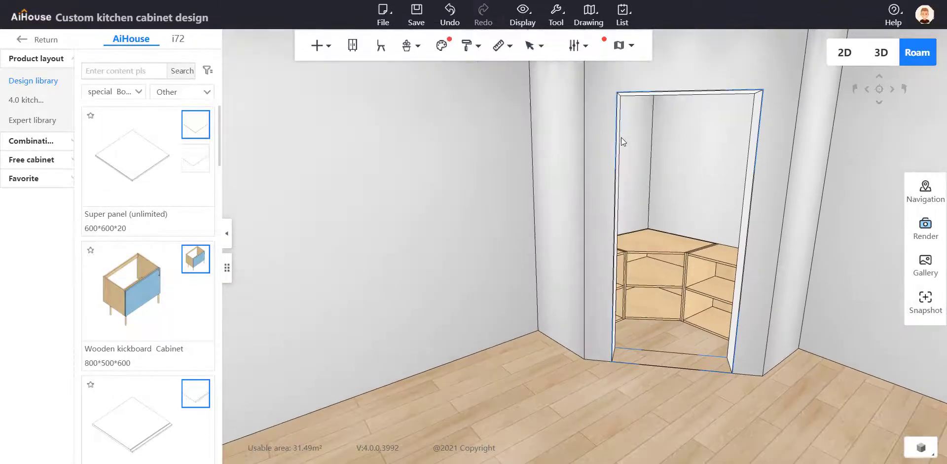
pyautogui.click(132, 155)
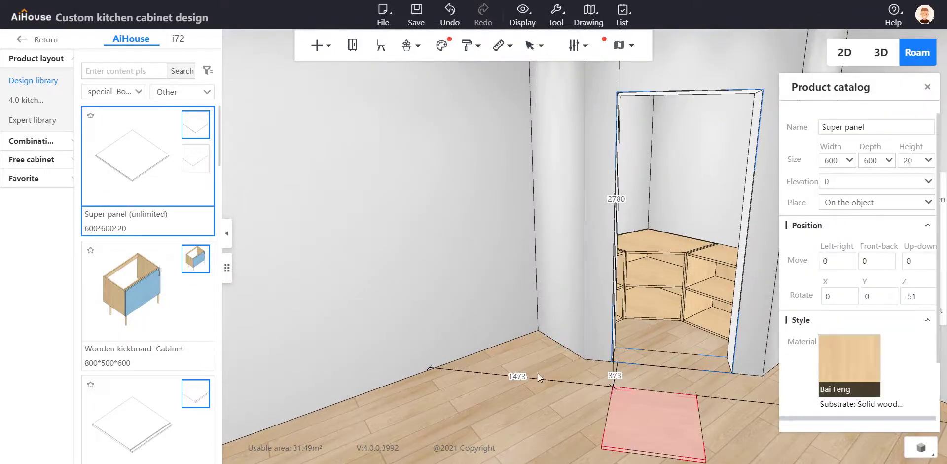
pyautogui.scroll(-4, 488, 280)
pyautogui.moveTo(611, 344); pyautogui.dragTo(555, 344)
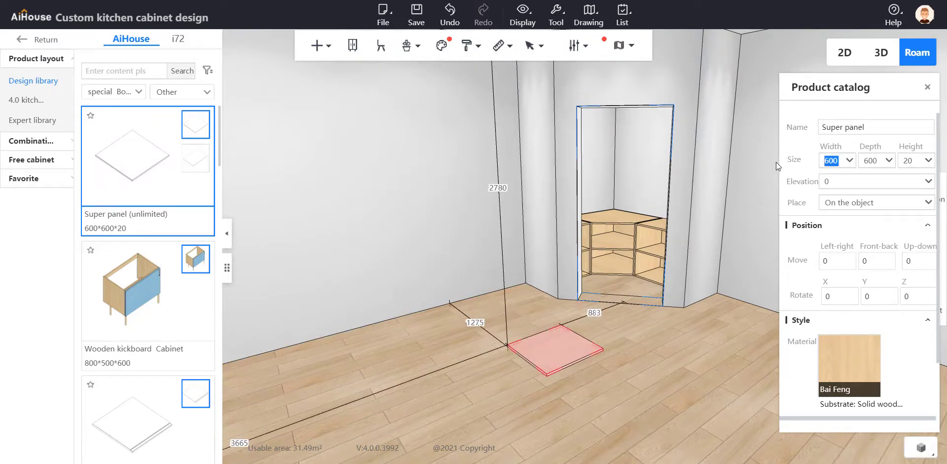
# Set the Super panel's width to 1313 mm and its depth to 1539 mm
pyautogui.write('1313')
pyautogui.press('Return')
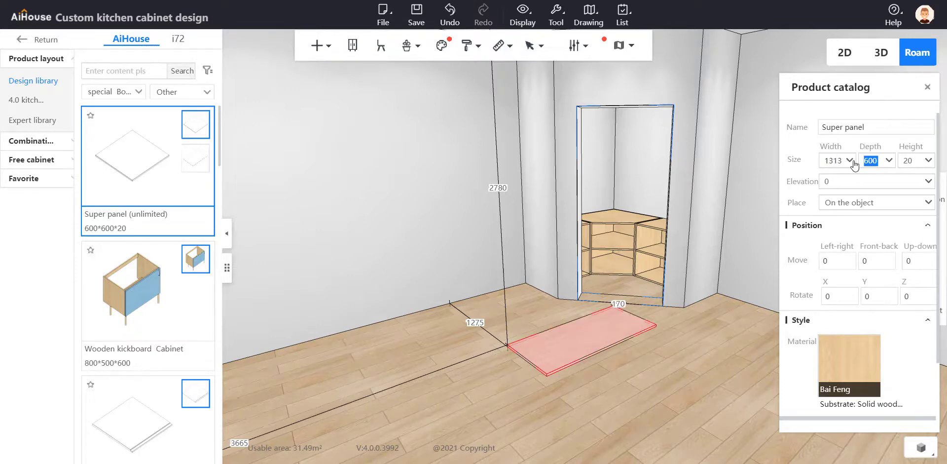
pyautogui.write('1539')
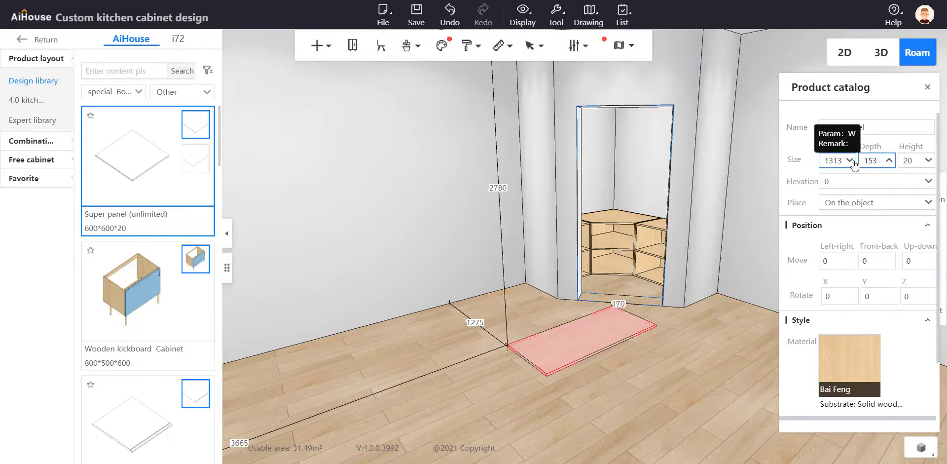
pyautogui.press('Return')
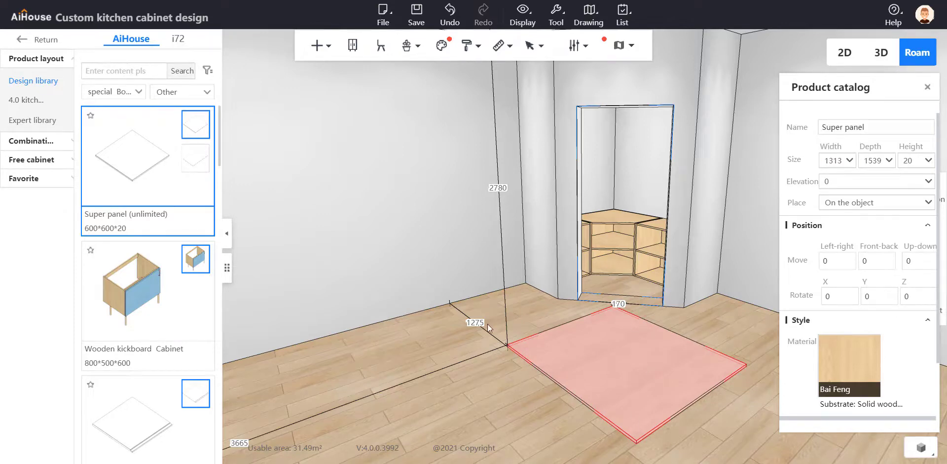
# Select the Super panel in board selection mode and open it for panel point editing
pyautogui.click(466, 295)
pyautogui.press('b')
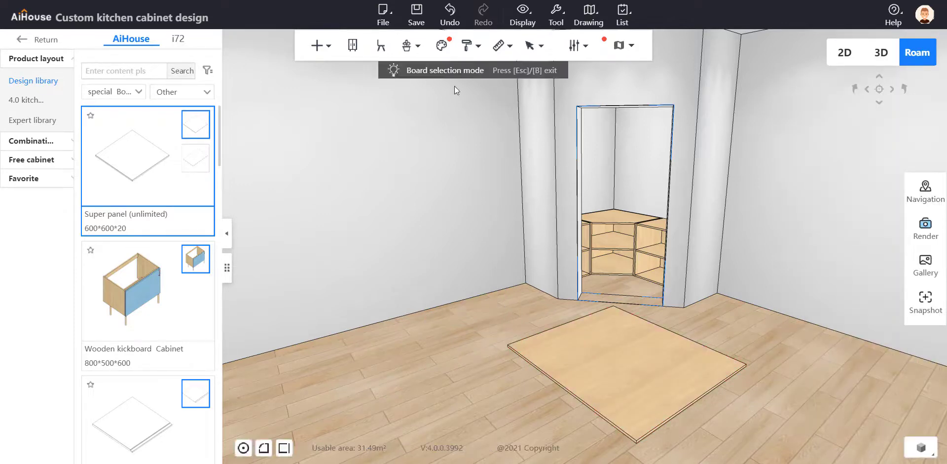
pyautogui.click(639, 369)
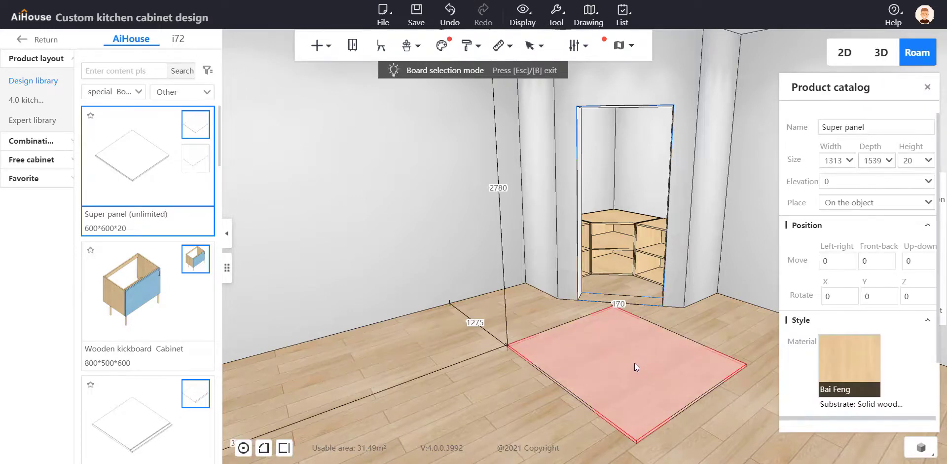
pyautogui.rightClick(634, 362)
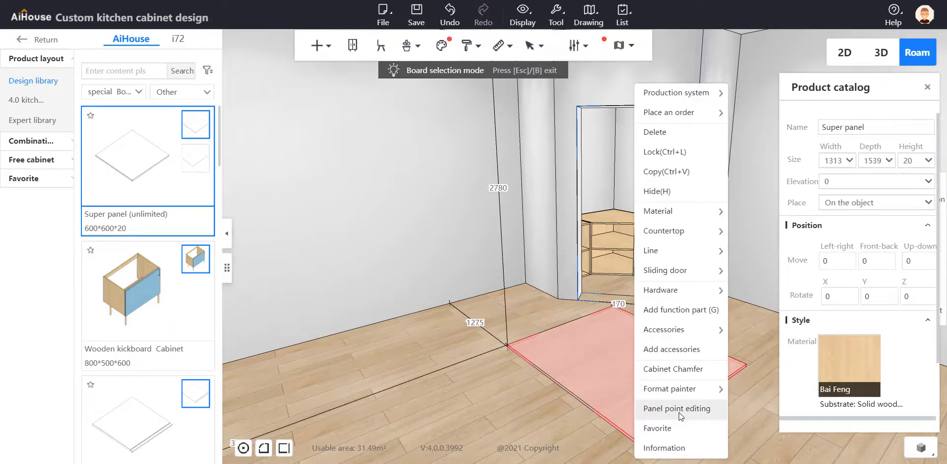
pyautogui.click(677, 408)
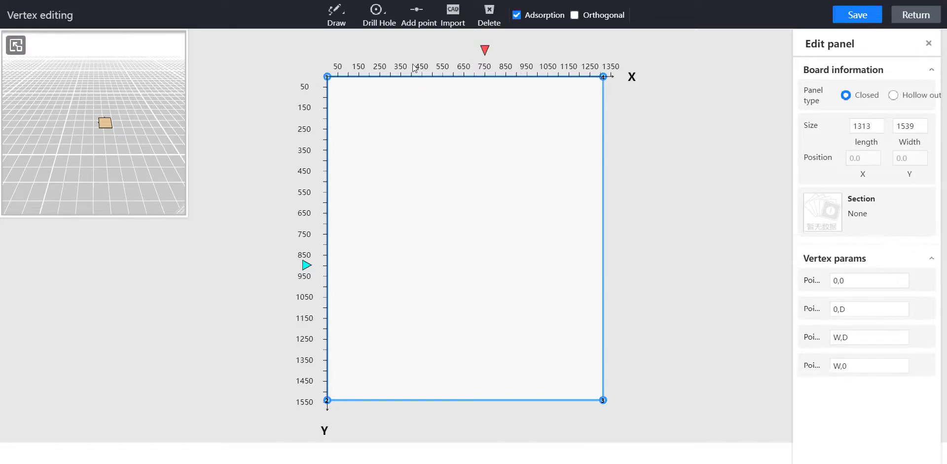
# Delete the Super panel's rectangular outline in the vertex editor
pyautogui.click(443, 119)
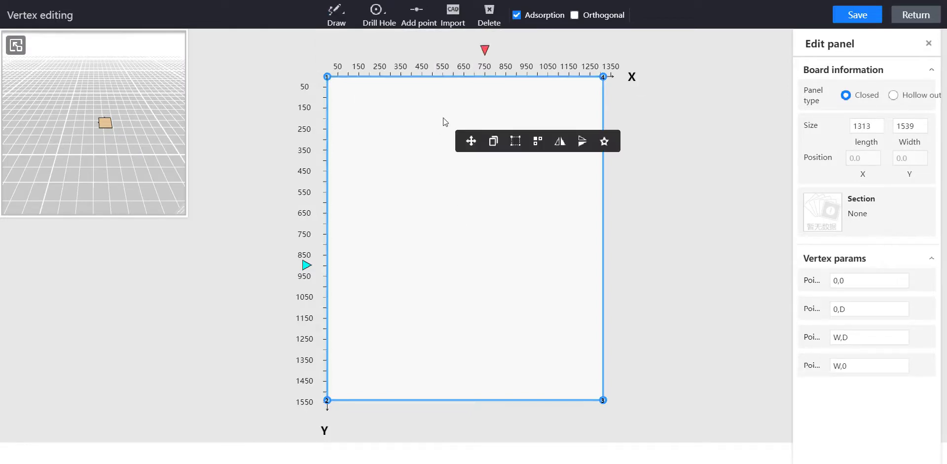
pyautogui.press('Delete')
pyautogui.moveTo(336, 22)
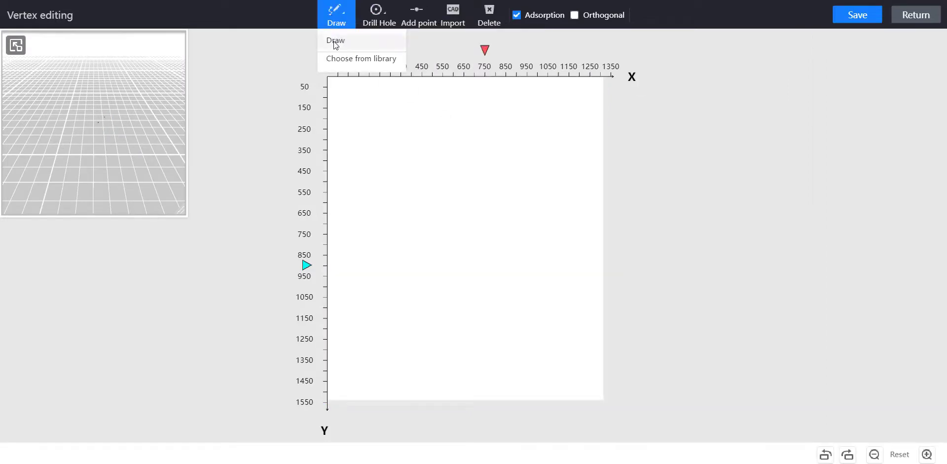
# Draw a closed L-shaped outline spanning 1313 by 1539 mm, with arms about 300 mm and 313 mm wide
pyautogui.click(336, 42)
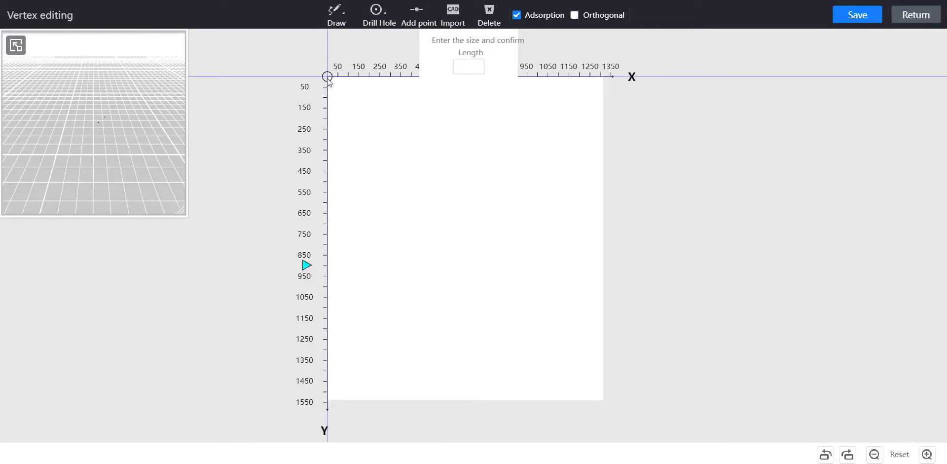
pyautogui.click(327, 140)
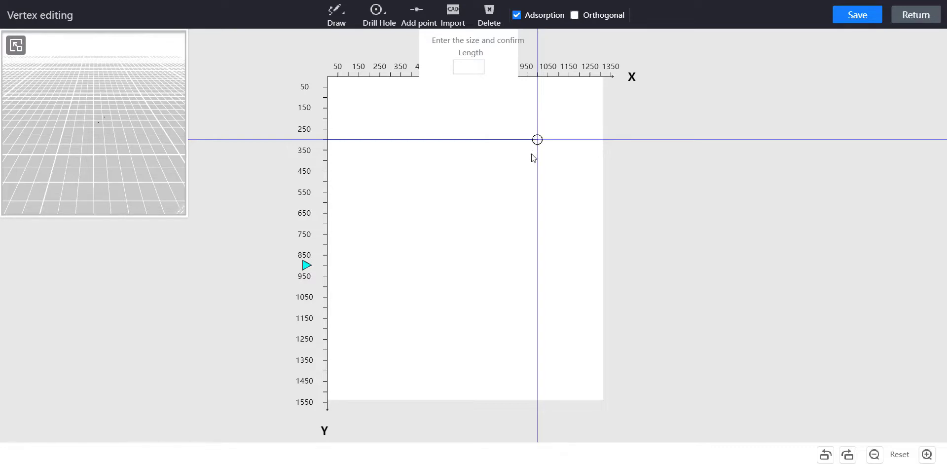
pyautogui.click(538, 400)
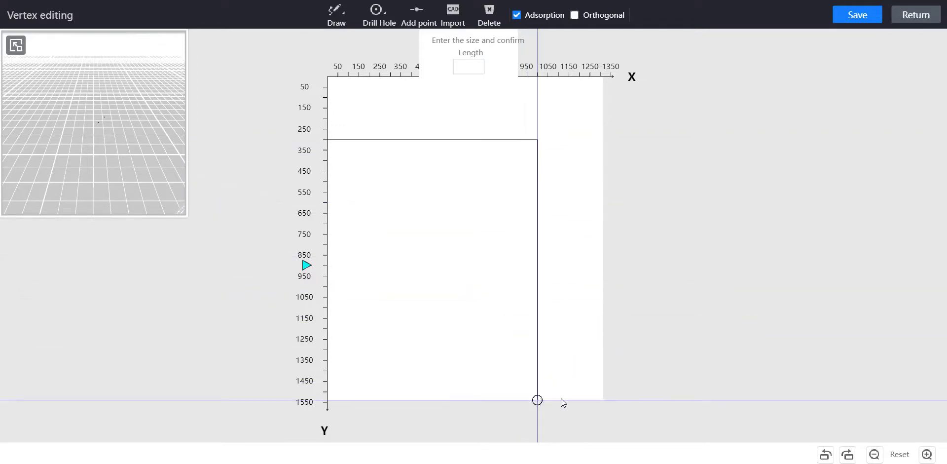
pyautogui.click(602, 399)
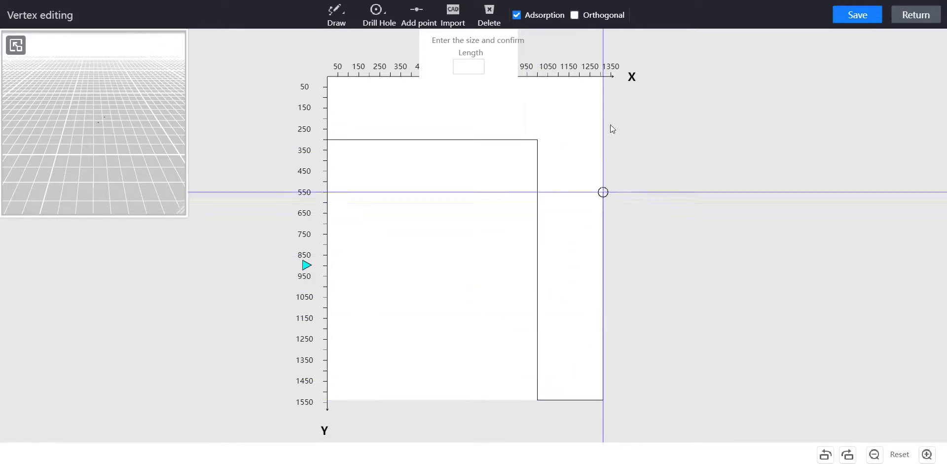
pyautogui.click(603, 77)
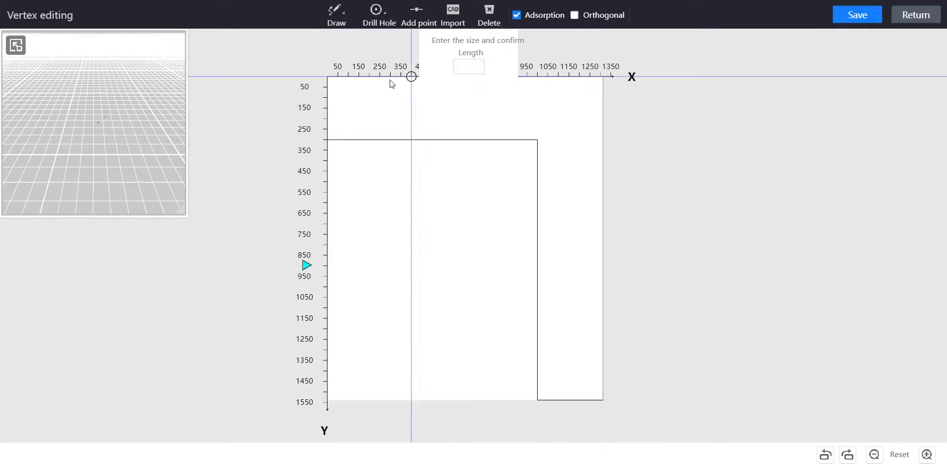
pyautogui.click(327, 76)
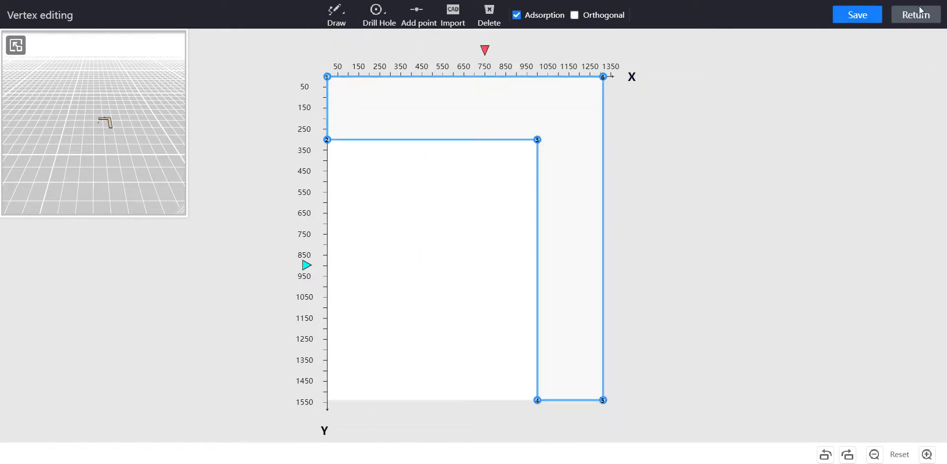
# Save the L-shaped outline, return to the room model, and exit board selection mode with the Super panel selected
pyautogui.click(869, 20)
pyautogui.click(918, 22)
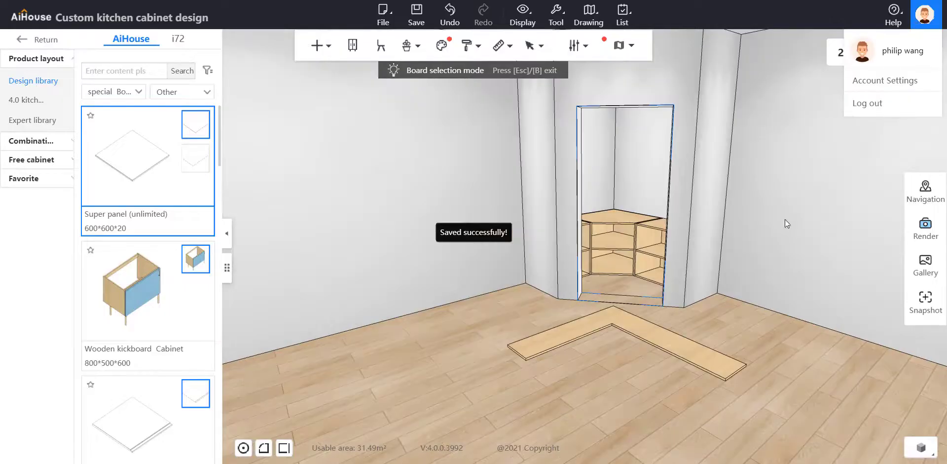
pyautogui.click(623, 324)
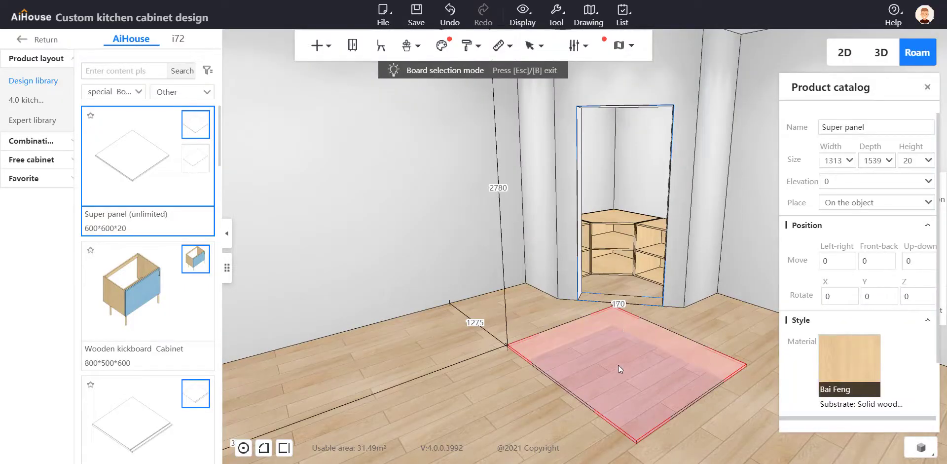
pyautogui.press('Escape')
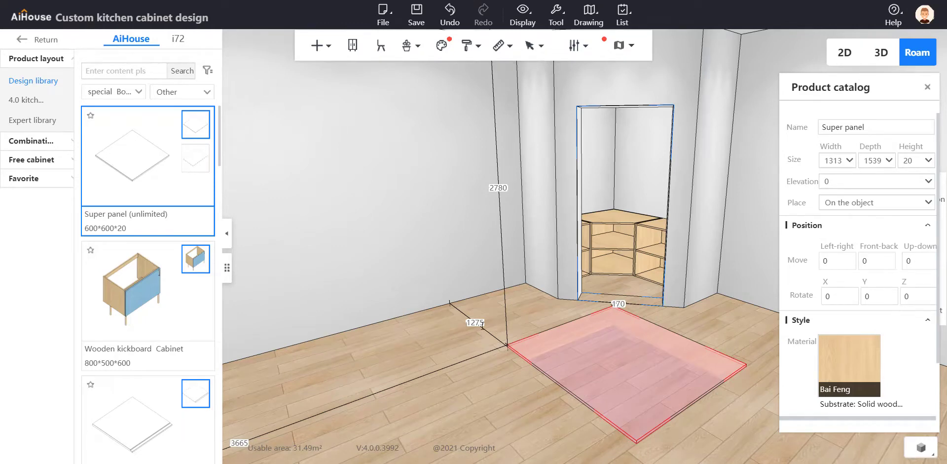
# Set the Super panel's distances to both adjacent walls to 0 mm in the main room's corner outside the doorway
pyautogui.moveTo(483, 324); pyautogui.dragTo(416, 322)
pyautogui.write('0')
pyautogui.press('Return')
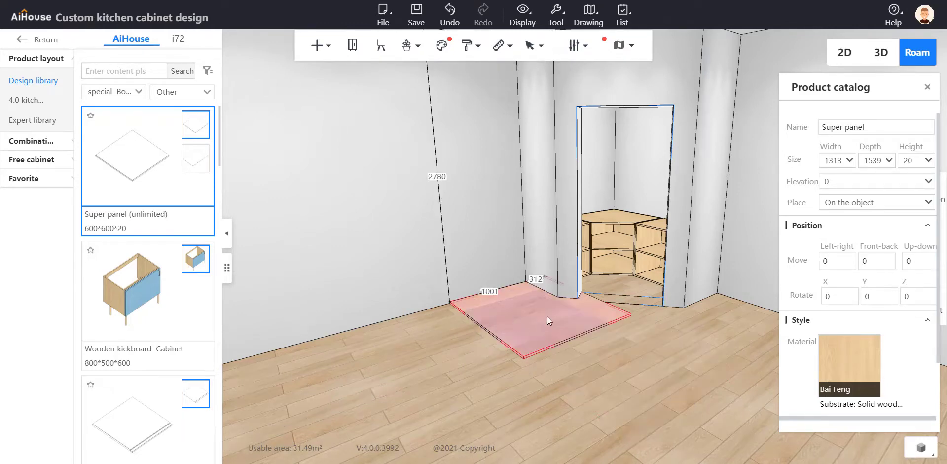
pyautogui.moveTo(543, 280); pyautogui.dragTo(511, 281)
pyautogui.write('0')
pyautogui.press('Return')
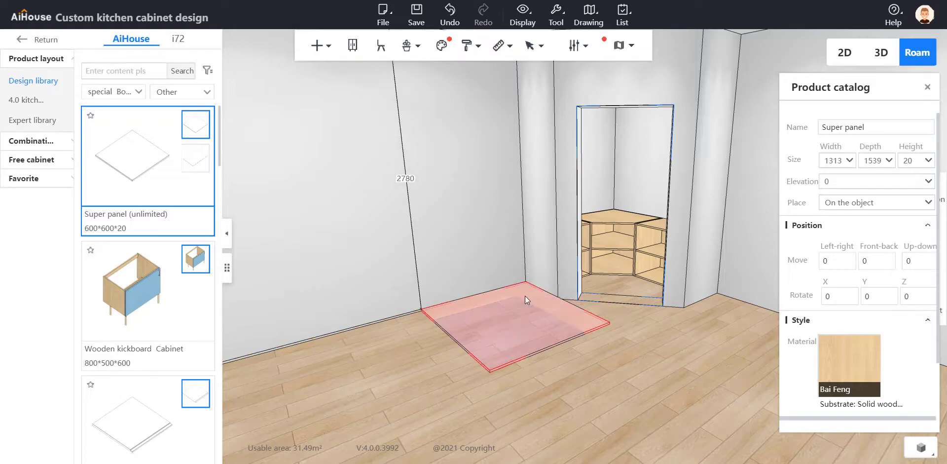
# Move the L-shaped panel with three-axis movement from the main room through the diagonal doorway into the small corner room
pyautogui.click(523, 298)
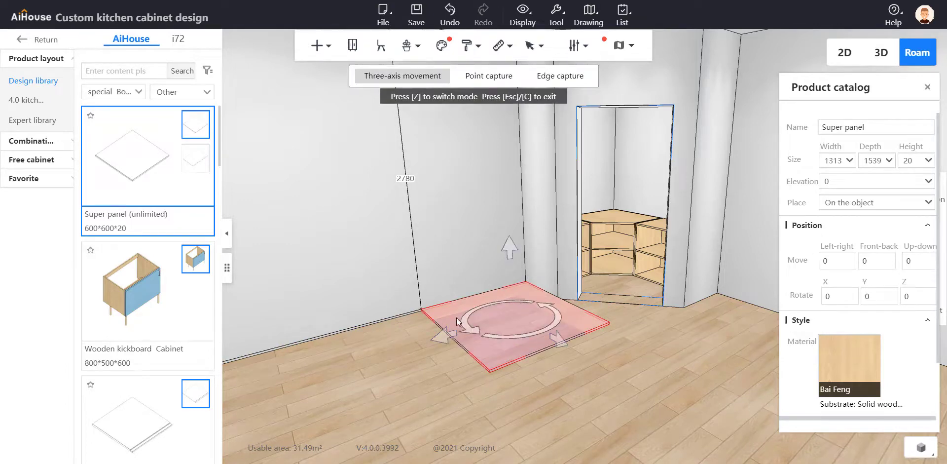
pyautogui.moveTo(442, 336); pyautogui.dragTo(704, 305)
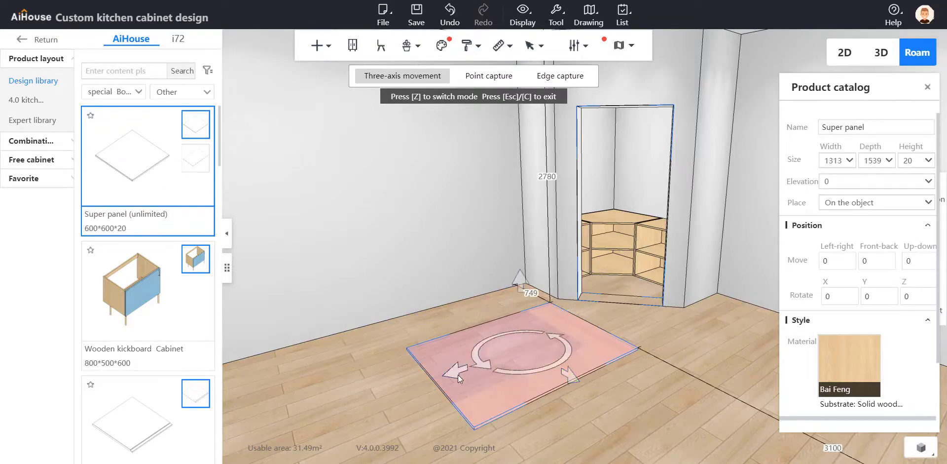
pyautogui.moveTo(458, 375); pyautogui.dragTo(617, 285)
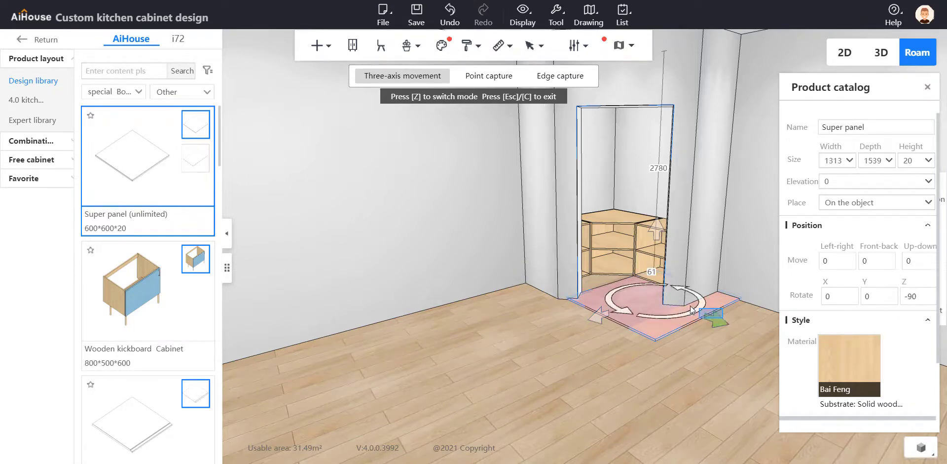
pyautogui.moveTo(713, 323); pyautogui.dragTo(666, 305)
pyautogui.scroll(5, 632, 377)
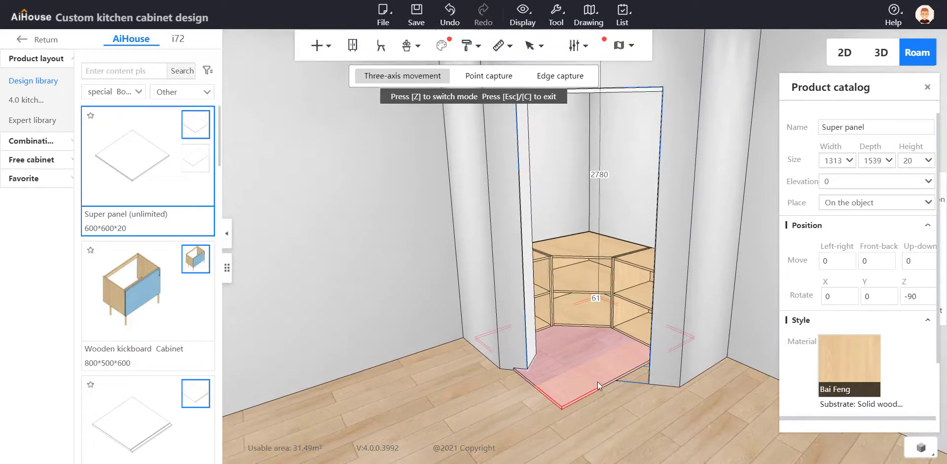
pyautogui.moveTo(614, 354); pyautogui.dragTo(671, 301)
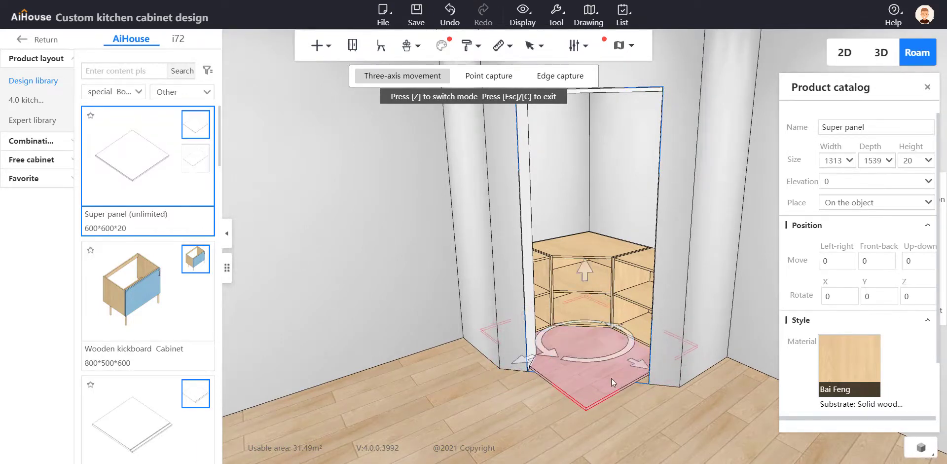
# Raise the L-shaped panel above the corner cabinets and shift it into the small room's back corner
pyautogui.moveTo(590, 271); pyautogui.dragTo(596, 132)
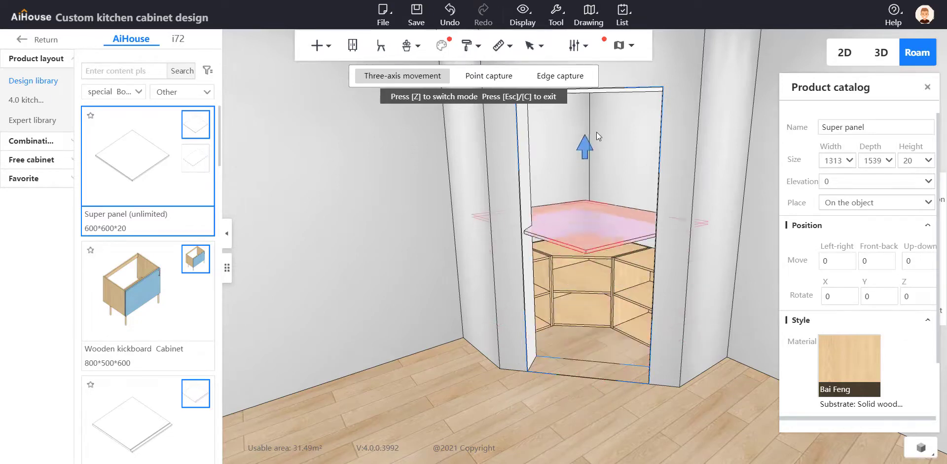
pyautogui.click(618, 240)
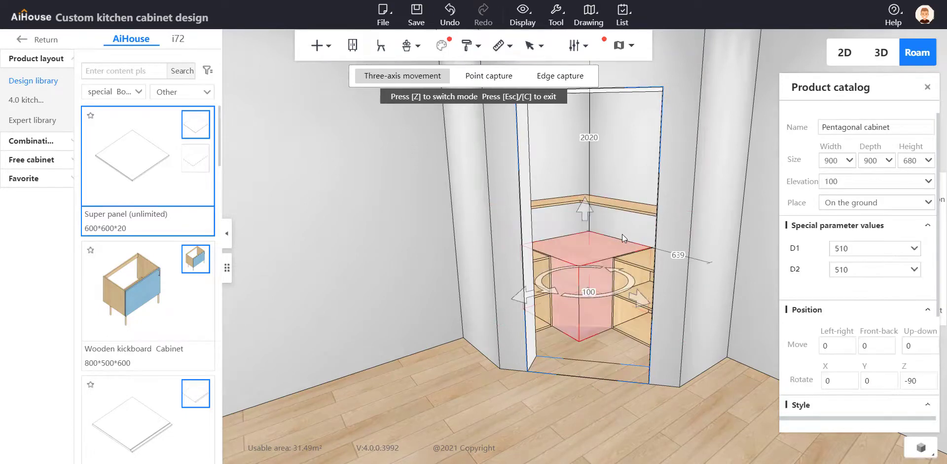
pyautogui.scroll(2, 624, 279)
pyautogui.scroll(4, 623, 280)
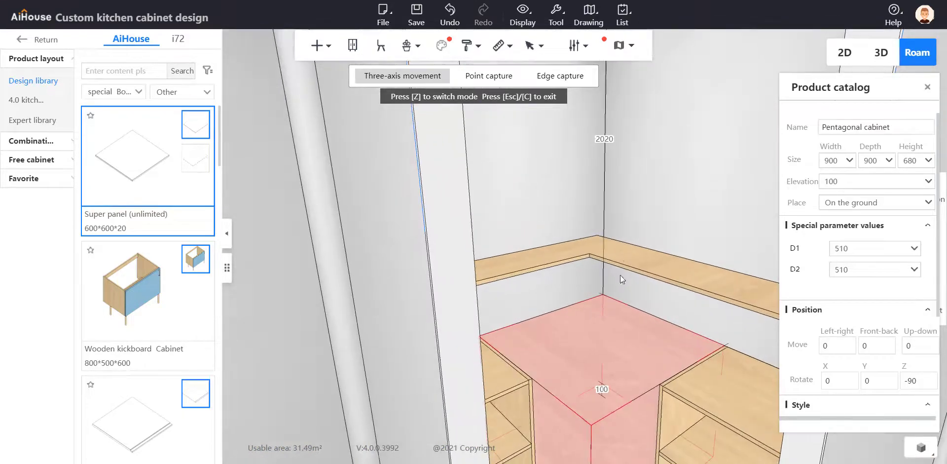
pyautogui.click(620, 251)
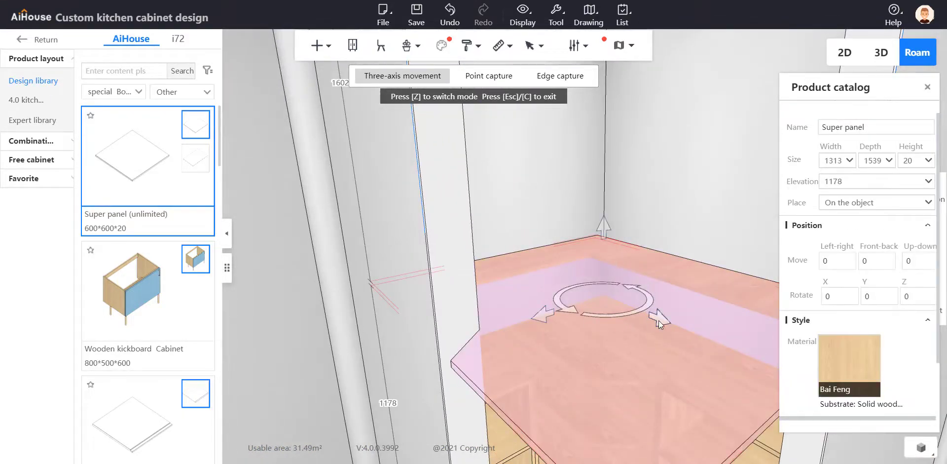
pyautogui.moveTo(658, 320); pyautogui.dragTo(678, 334)
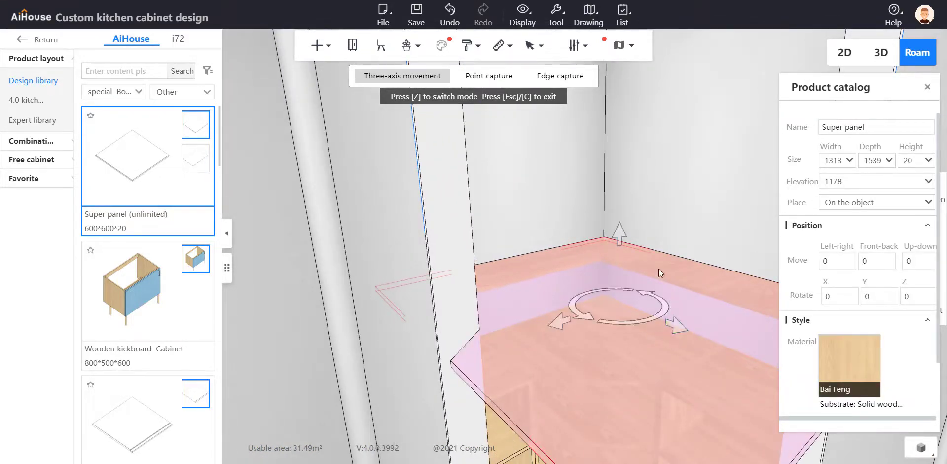
pyautogui.scroll(4, 653, 222)
pyautogui.scroll(2, 629, 286)
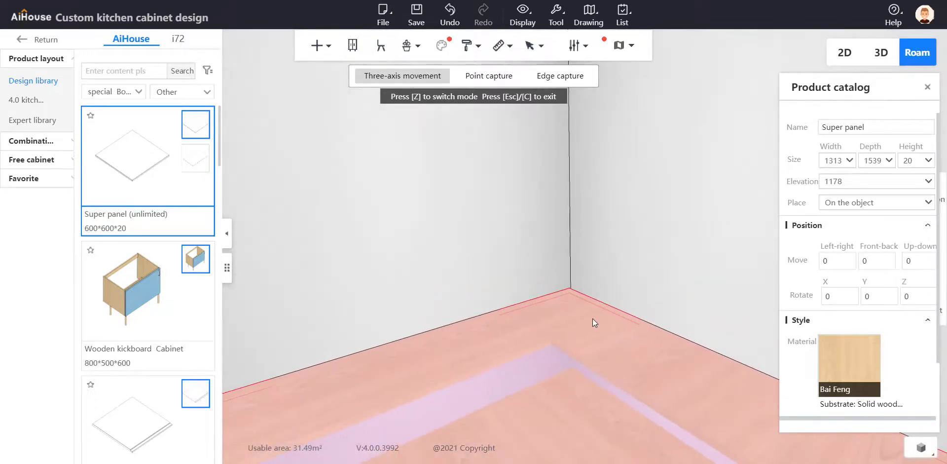
pyautogui.scroll(-3, 650, 253)
pyautogui.moveTo(692, 242); pyautogui.dragTo(636, 262, button='right')
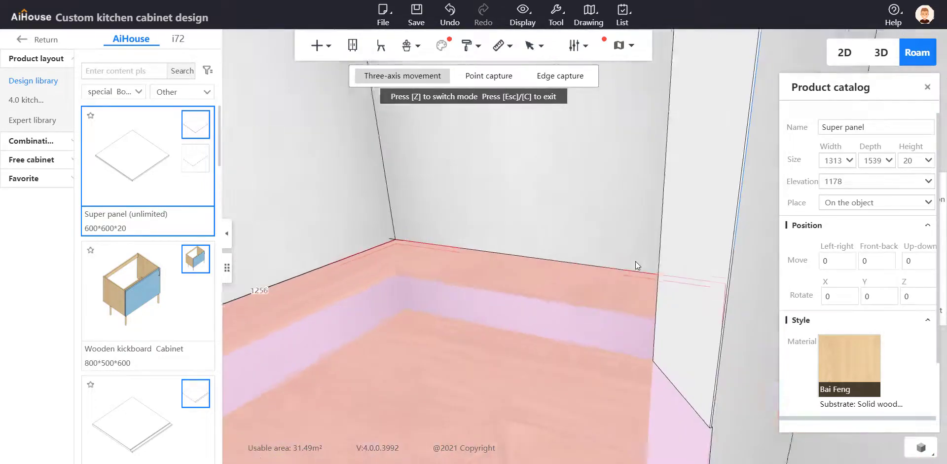
pyautogui.scroll(-4, 533, 207)
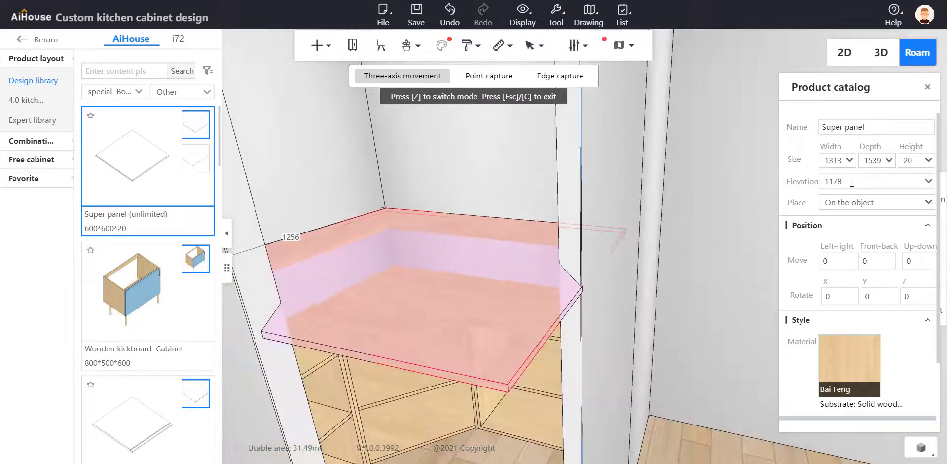
# Set the L-shaped panel's elevation to 1500 mm
pyautogui.moveTo(841, 181); pyautogui.dragTo(806, 202)
pyautogui.write('1500')
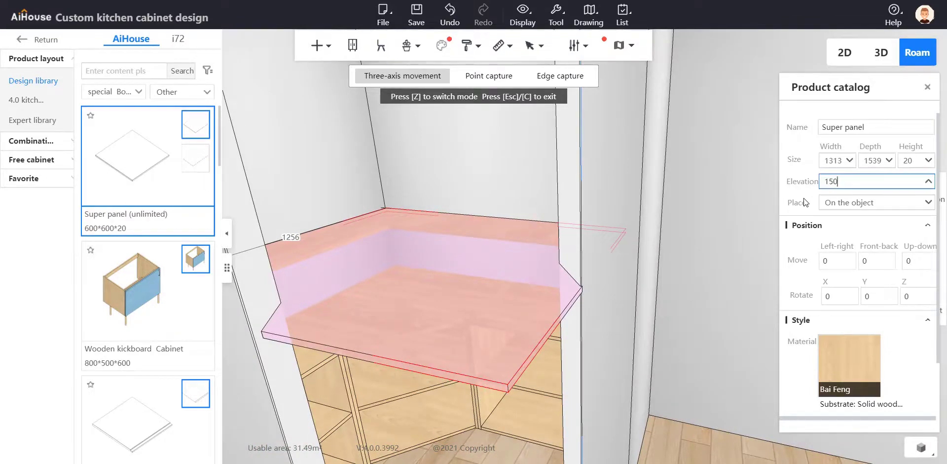
pyautogui.press('Return')
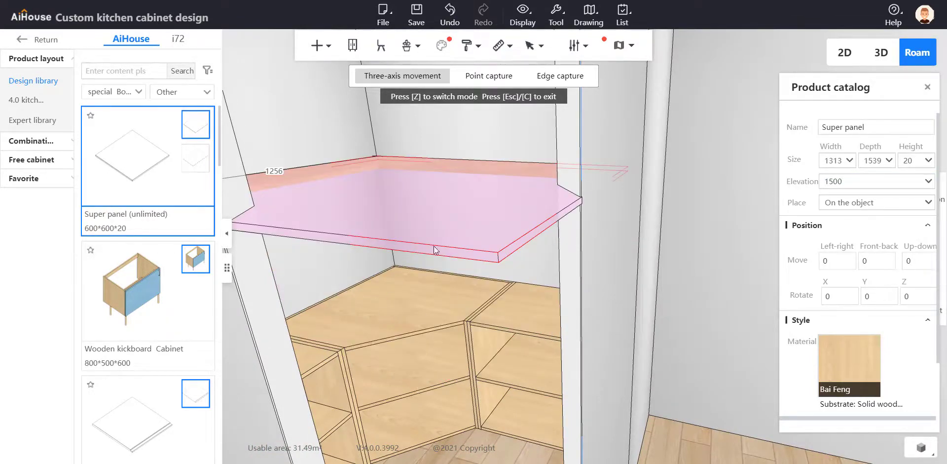
# Duplicate the L-shaped panel and raise the copy by 300 mm to an elevation of 1800 mm
pyautogui.click(502, 167)
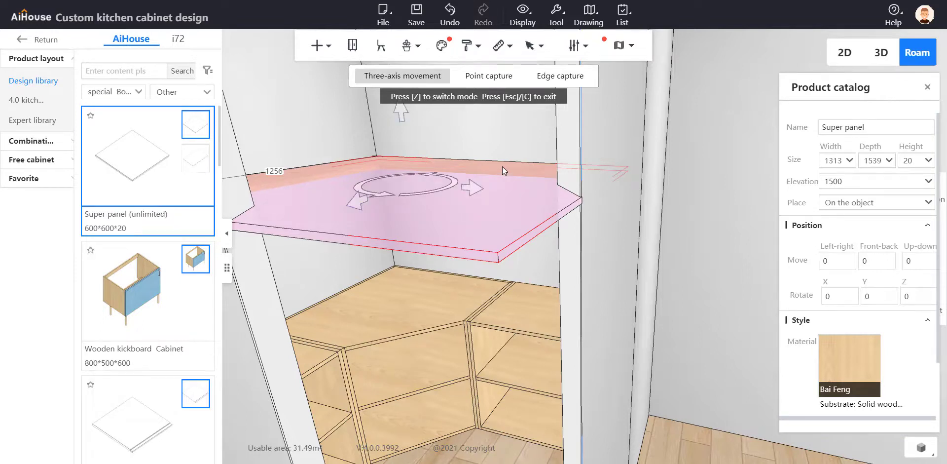
pyautogui.hotkey('ctrl', 'Up')
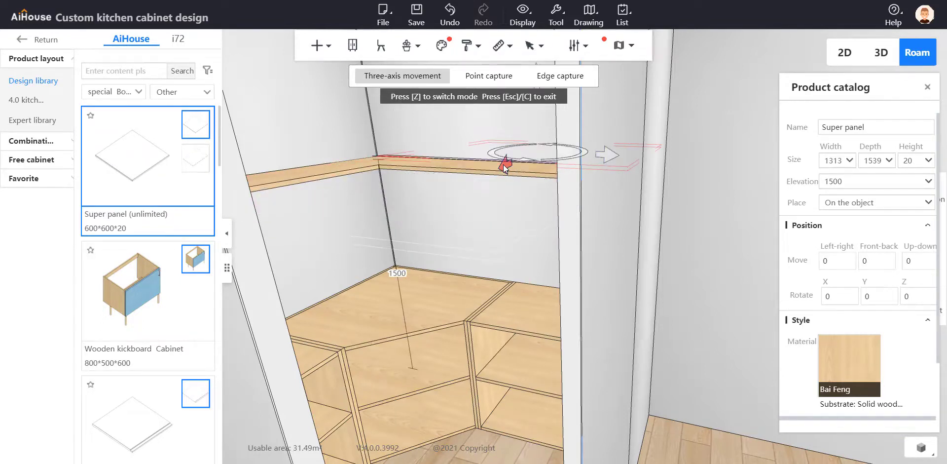
pyautogui.click(854, 181)
pyautogui.write('+300')
pyautogui.press('Return')
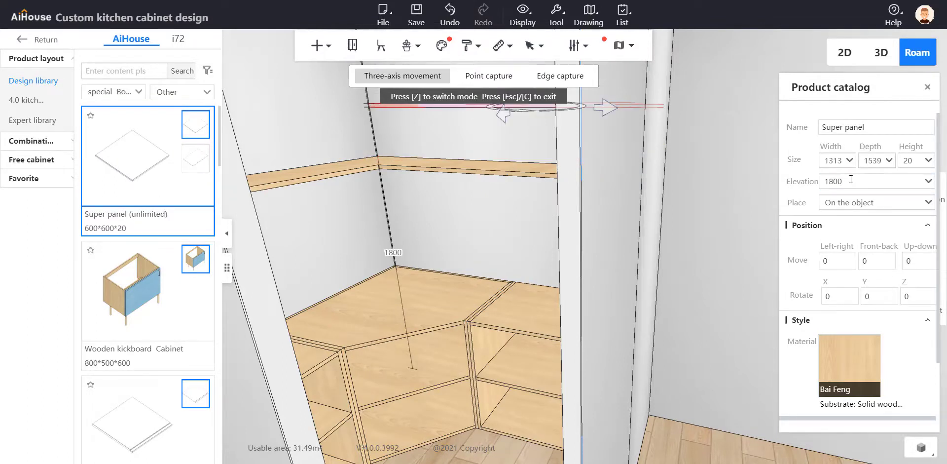
# Slide the copied panel into the small corner room, directly above the lower L-shaped shelf
pyautogui.moveTo(513, 117); pyautogui.dragTo(325, 188)
pyautogui.press('q')
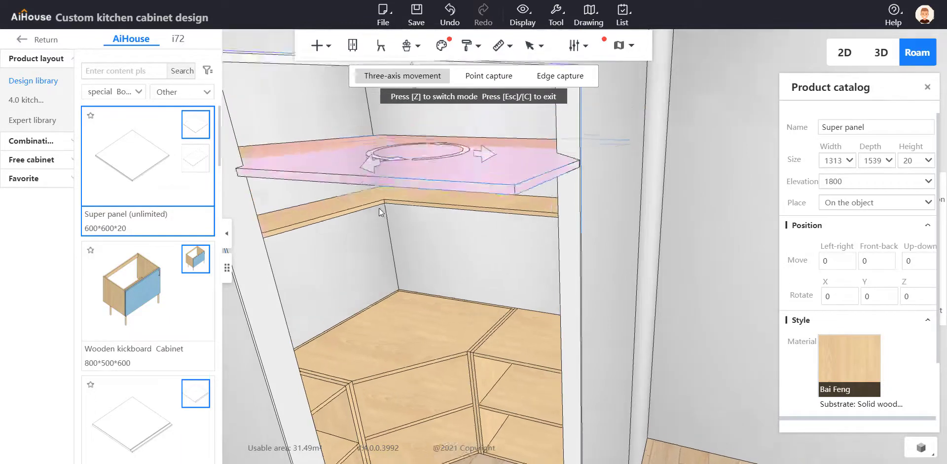
pyautogui.moveTo(442, 306); pyautogui.dragTo(495, 297, button='right')
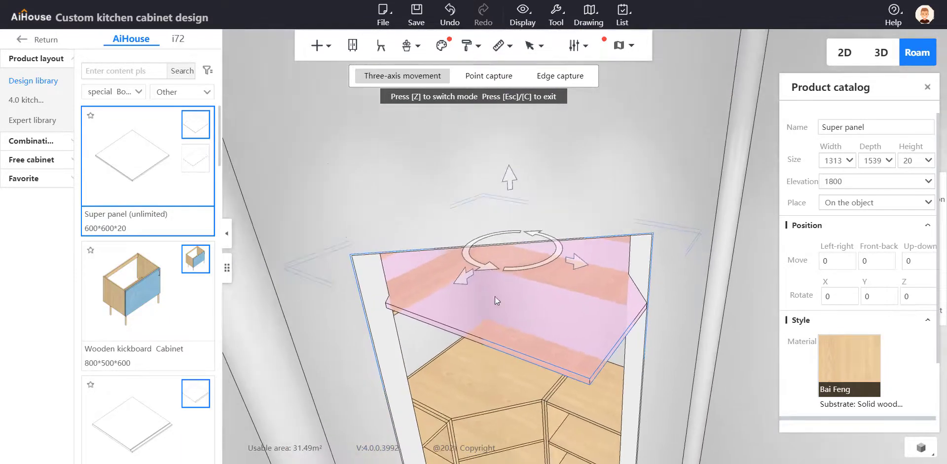
pyautogui.press('e')
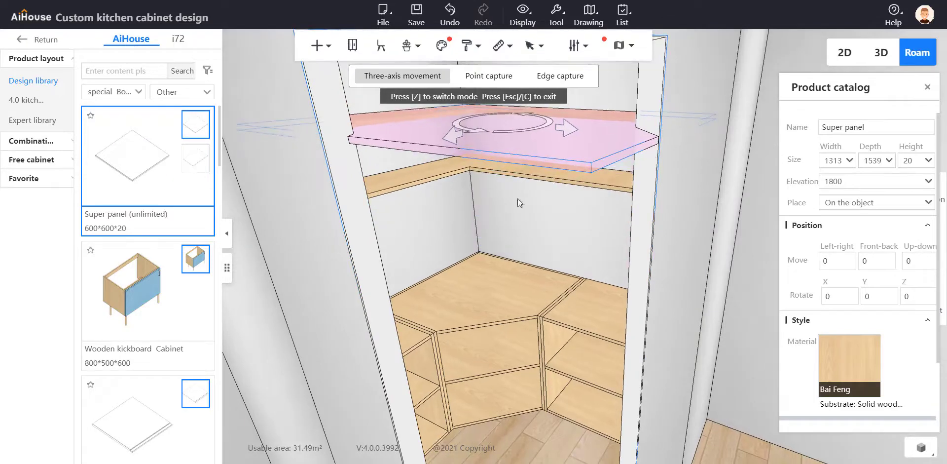
# Close the upper shelf's remaining gaps to the small room's walls by setting both distances to 0 mm
pyautogui.press('w')
pyautogui.moveTo(523, 242); pyautogui.dragTo(471, 319, button='right')
pyautogui.moveTo(521, 265); pyautogui.dragTo(521, 200, button='right')
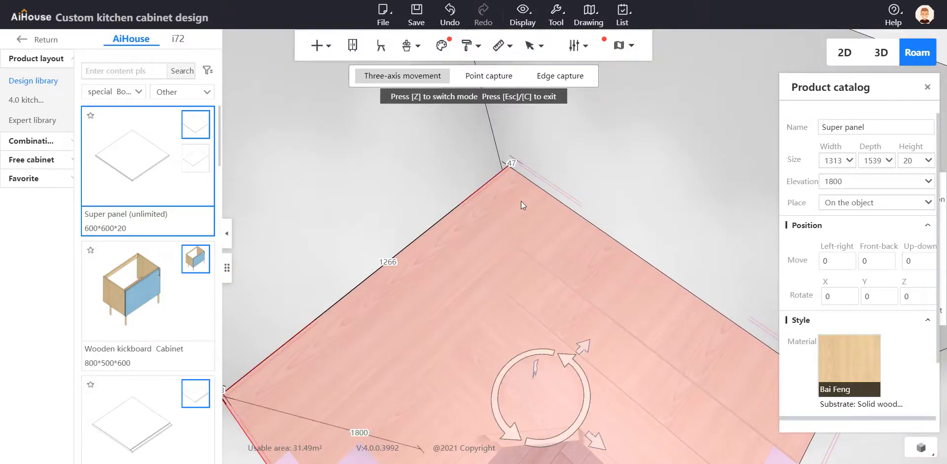
pyautogui.click(511, 163)
pyautogui.write('0')
pyautogui.press('Return')
pyautogui.moveTo(527, 167); pyautogui.dragTo(421, 185, button='right')
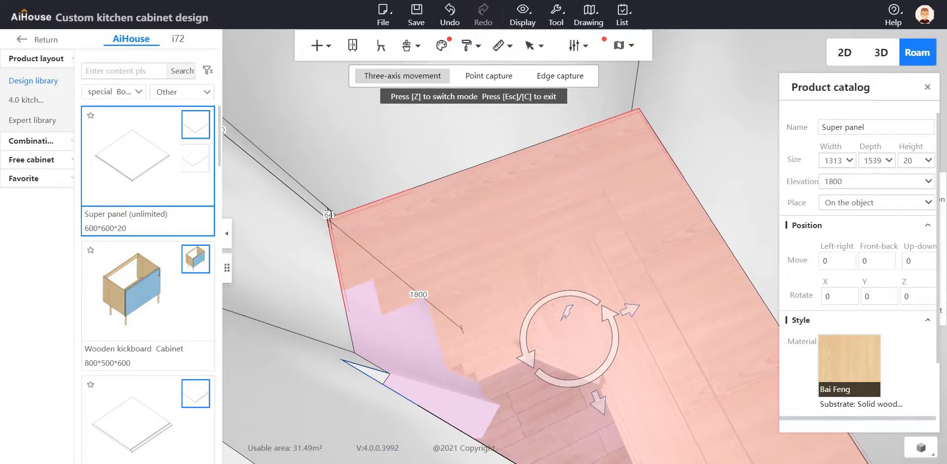
pyautogui.click(328, 215)
pyautogui.moveTo(334, 214); pyautogui.dragTo(320, 215)
pyautogui.write('0')
pyautogui.press('Return')
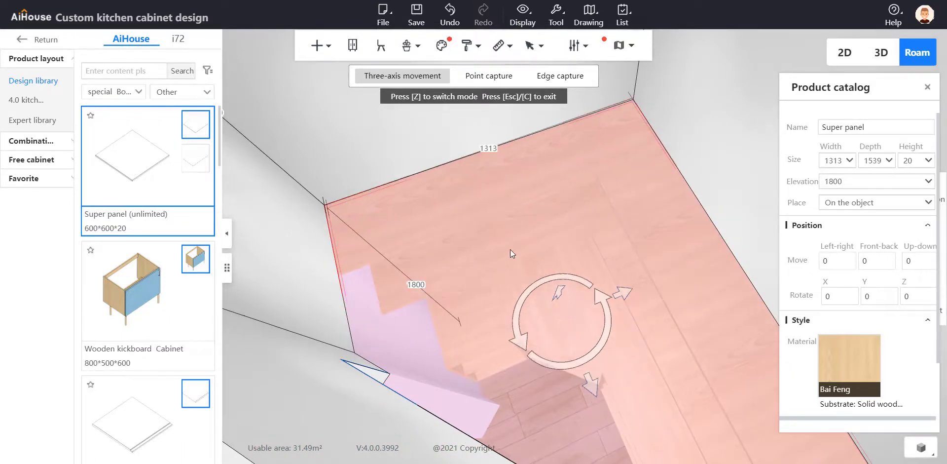
# Align the lower L-shaped shelf with the small room's walls by setting its remaining gap distances to 0 mm
pyautogui.click(518, 233)
pyautogui.moveTo(365, 255); pyautogui.dragTo(345, 254)
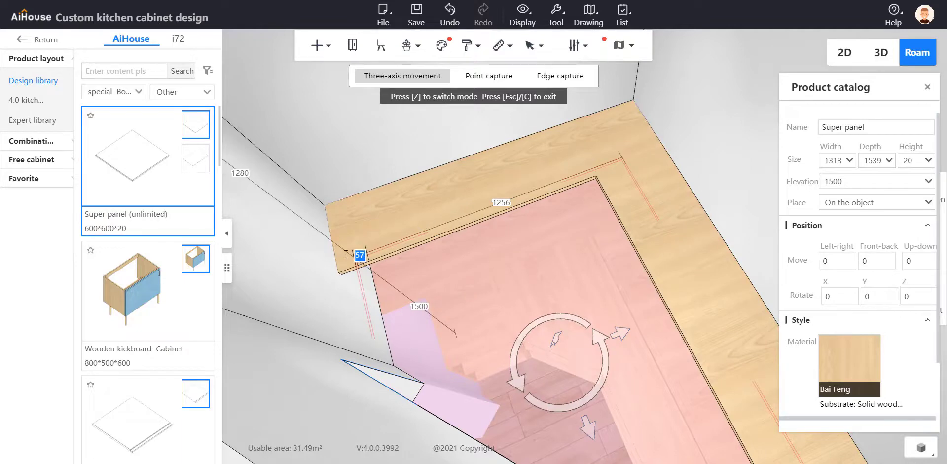
pyautogui.write('0')
pyautogui.press('Return')
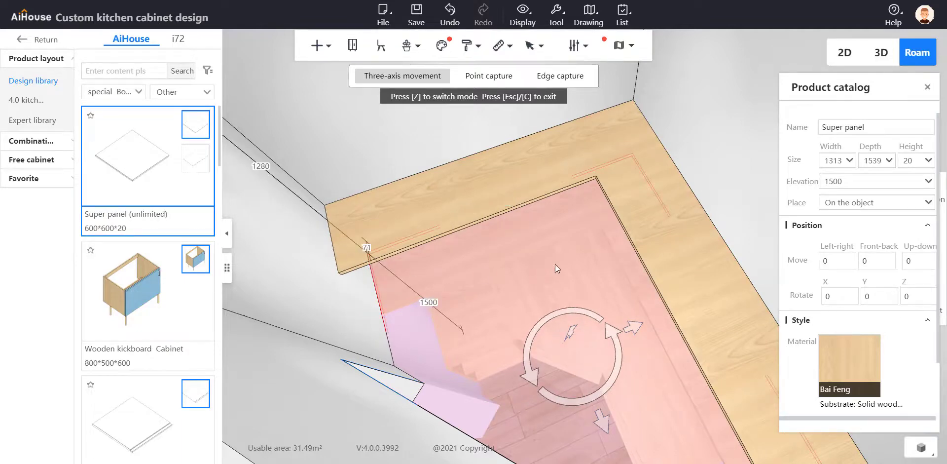
pyautogui.click(577, 247)
pyautogui.click(512, 247)
pyautogui.moveTo(373, 245); pyautogui.dragTo(351, 247)
pyautogui.write('0')
pyautogui.press('Return')
pyautogui.moveTo(499, 158); pyautogui.dragTo(639, 324, button='right')
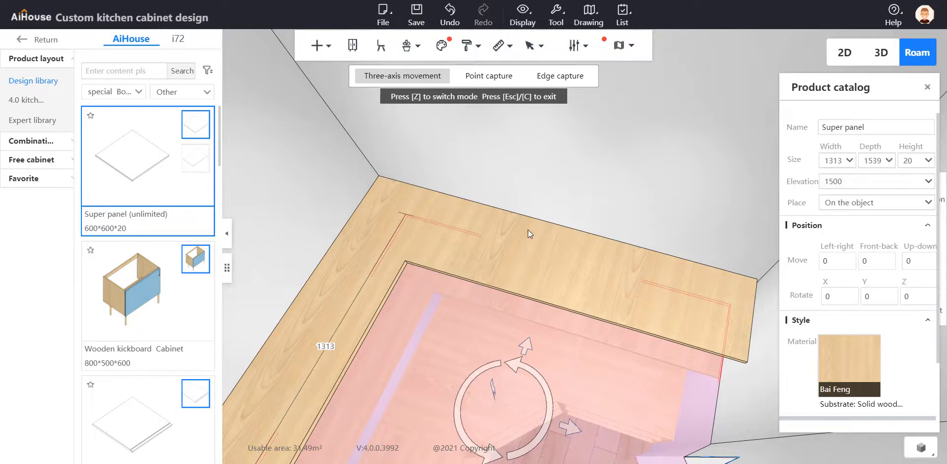
# Duplicate the upper L-shaped shelf and raise the copy by 300 mm to an elevation of 2100 mm
pyautogui.press('pageup')
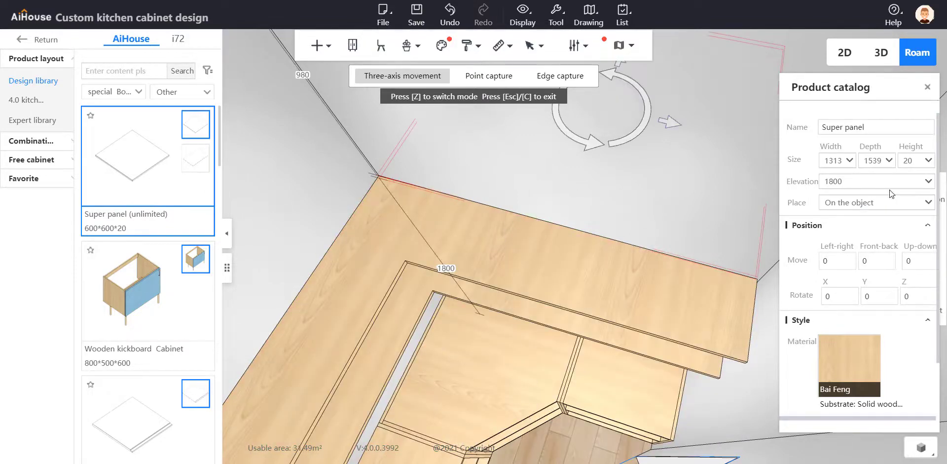
pyautogui.click(875, 181)
pyautogui.write('+300')
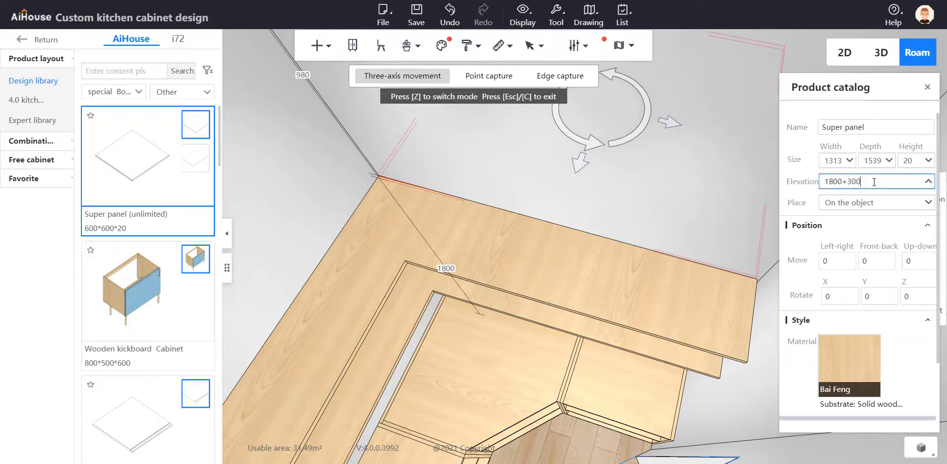
pyautogui.press('Return')
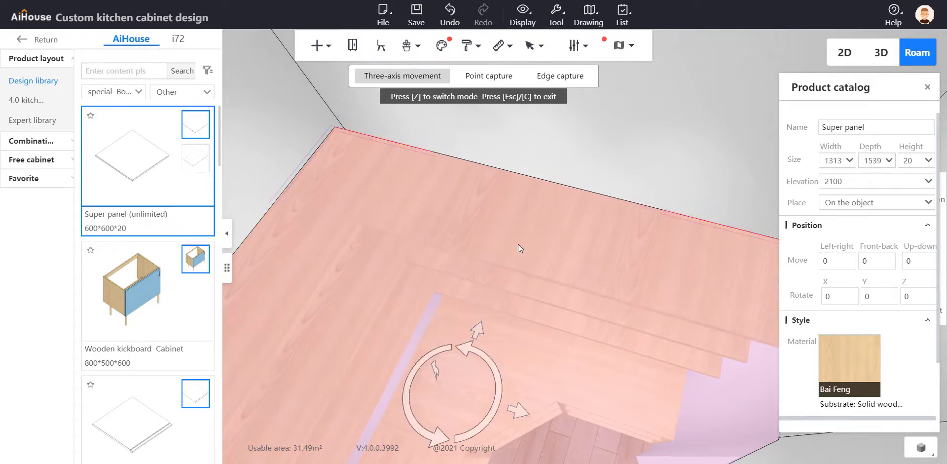
# Slide the third shelf into the small room's corner above the others and set its wall gap to 0 mm
pyautogui.moveTo(518, 243); pyautogui.dragTo(510, 167, button='right')
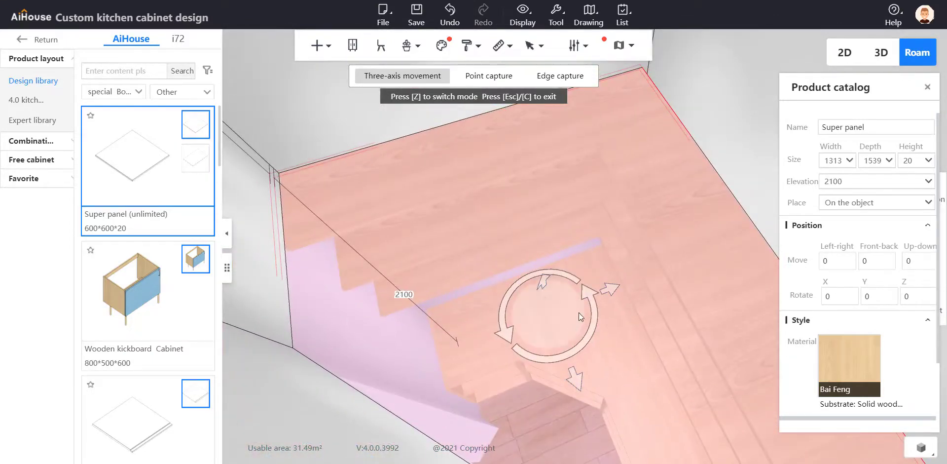
pyautogui.moveTo(628, 283); pyautogui.dragTo(630, 283)
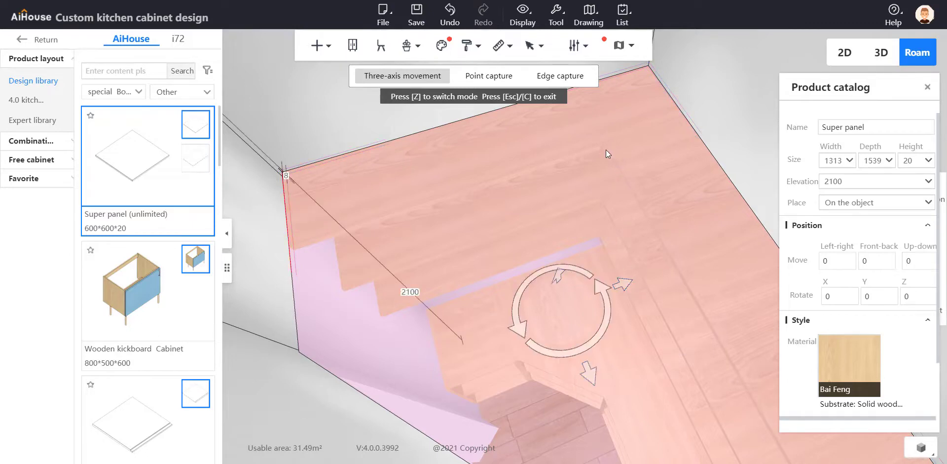
pyautogui.click(286, 175)
pyautogui.write('0')
pyautogui.press('Return')
pyautogui.moveTo(770, 151); pyautogui.dragTo(581, 150)
pyautogui.click(638, 171)
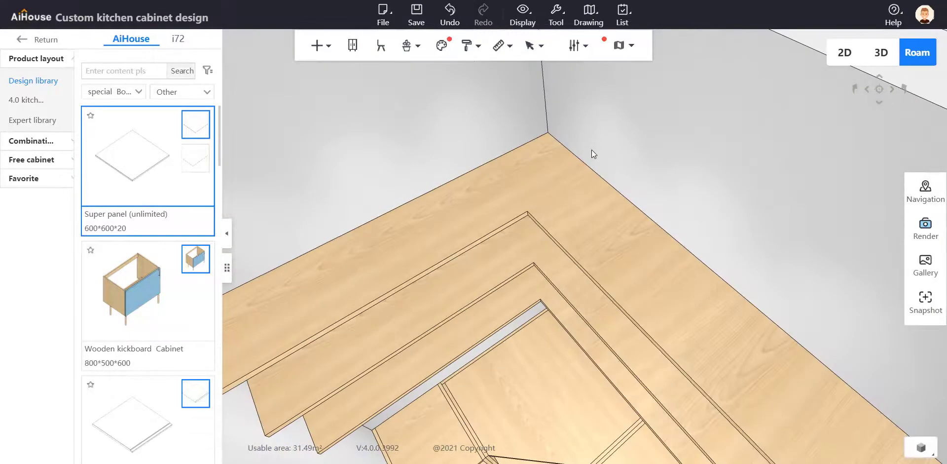
# Select the fitted base cabinets together and start a skirting trim along their base
pyautogui.scroll(6, 591, 149)
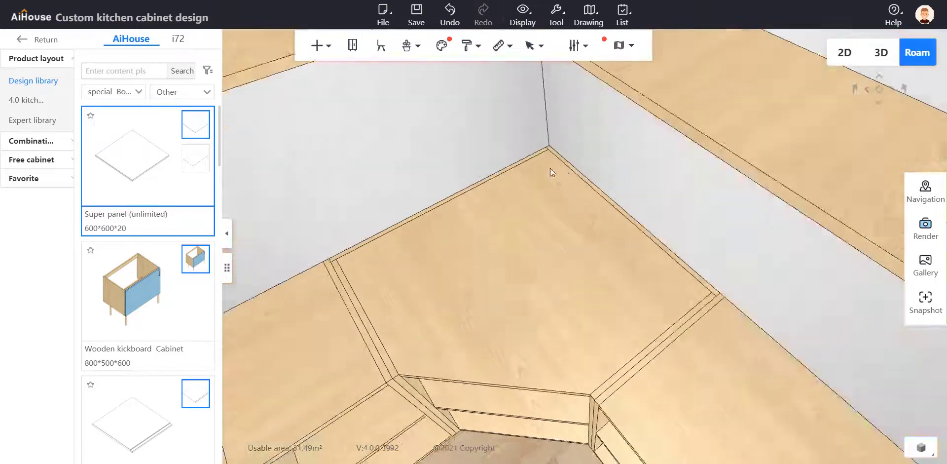
pyautogui.moveTo(549, 168); pyautogui.dragTo(513, 155)
pyautogui.scroll(-8, 415, 113)
pyautogui.moveTo(415, 114); pyautogui.dragTo(558, 162)
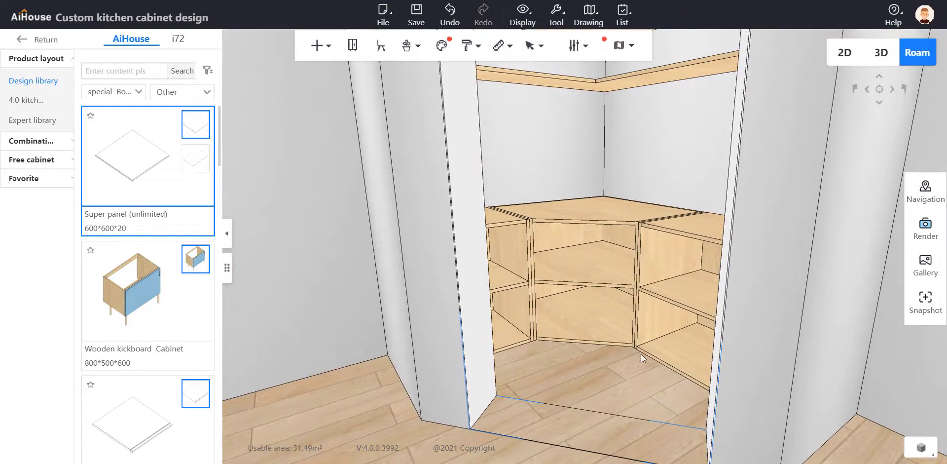
pyautogui.click(675, 338)
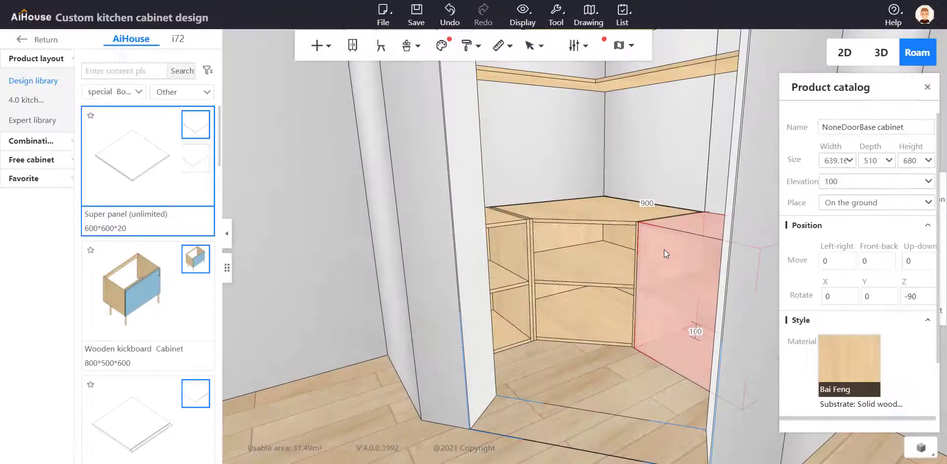
pyautogui.moveTo(664, 249); pyautogui.dragTo(609, 285)
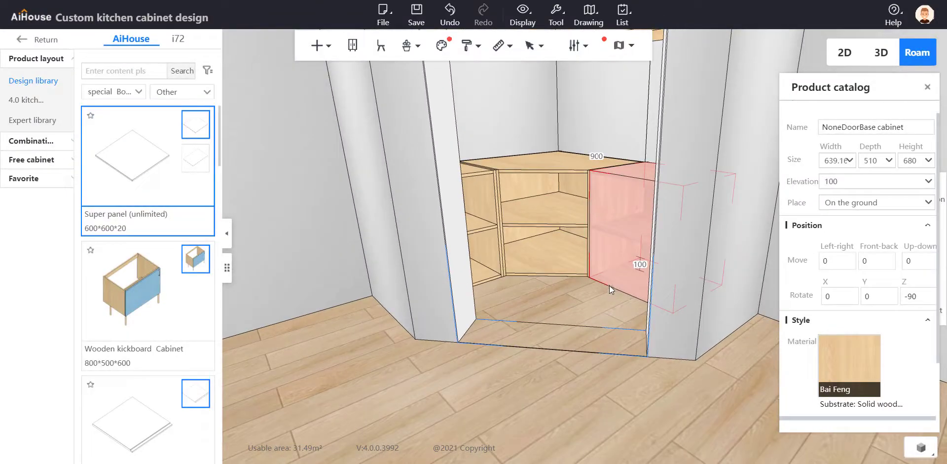
pyautogui.click(481, 263)
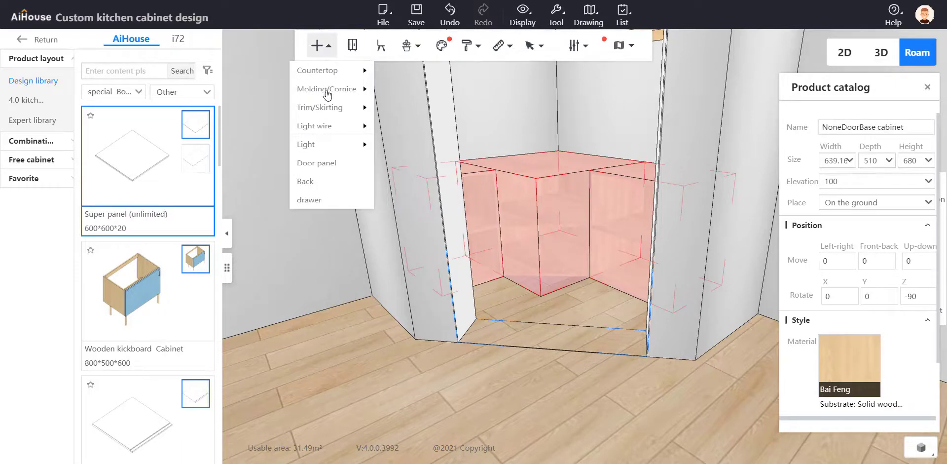
pyautogui.moveTo(325, 107)
pyautogui.click(417, 109)
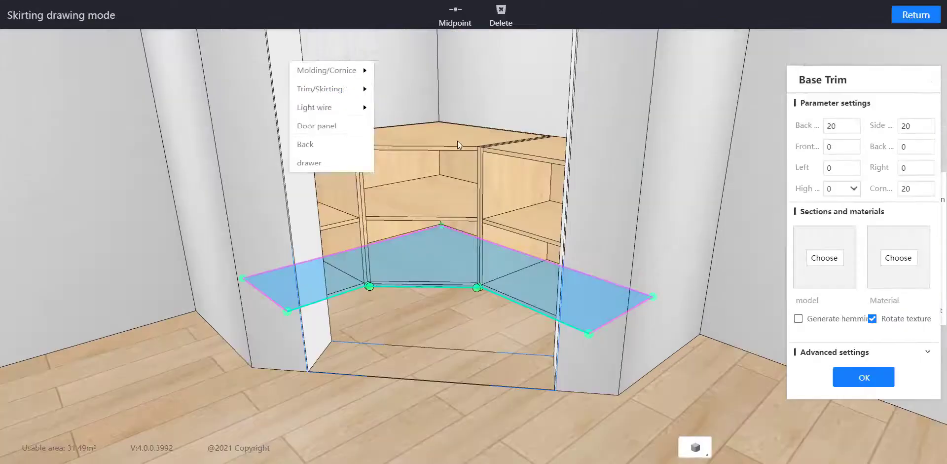
# Choose the 80 feet A section for the base trim and set its section height to 100
pyautogui.click(824, 258)
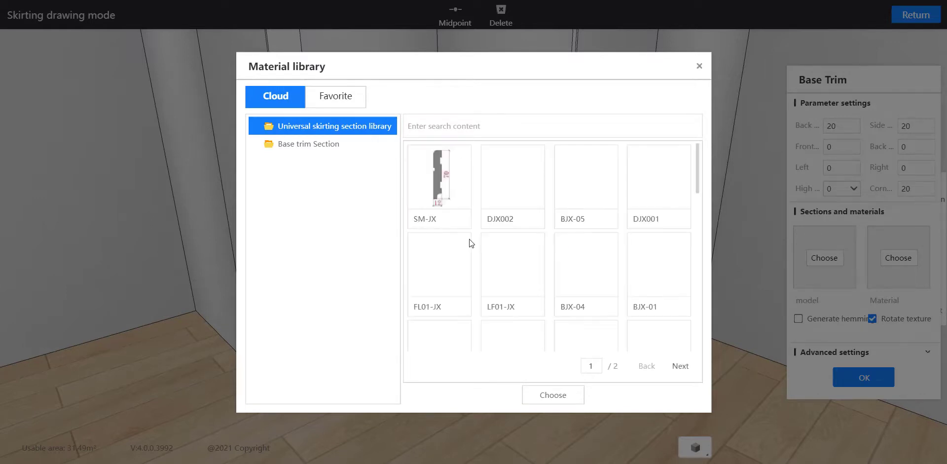
pyautogui.scroll(-2, 620, 268)
pyautogui.scroll(-7, 620, 268)
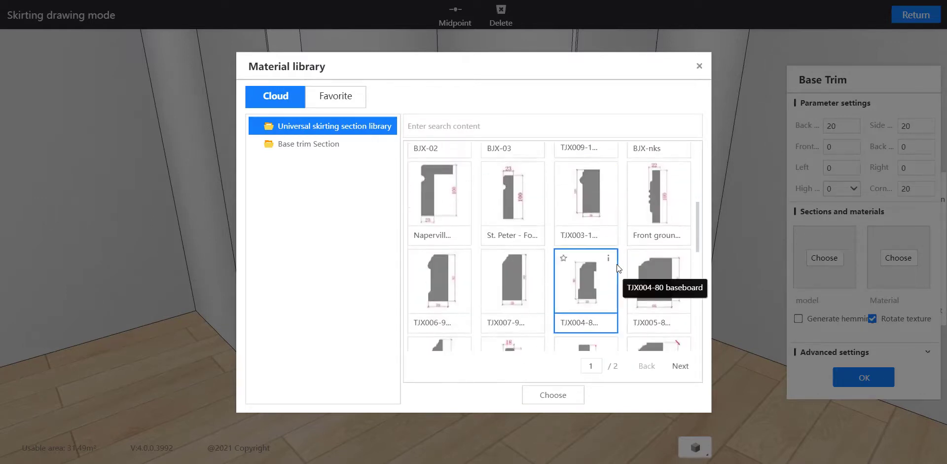
pyautogui.click(556, 396)
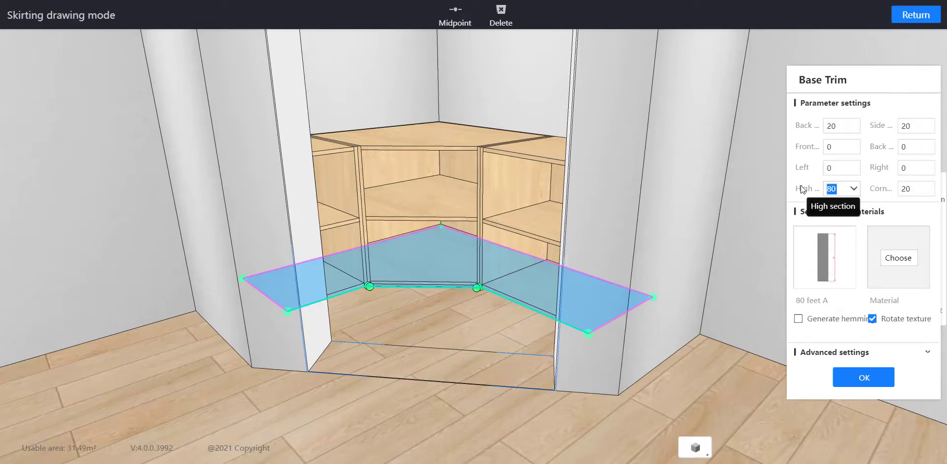
pyautogui.write('100')
# Assign the matte lacquered Vipshop - Simi material to the base trim and generate the trim
pyautogui.click(898, 259)
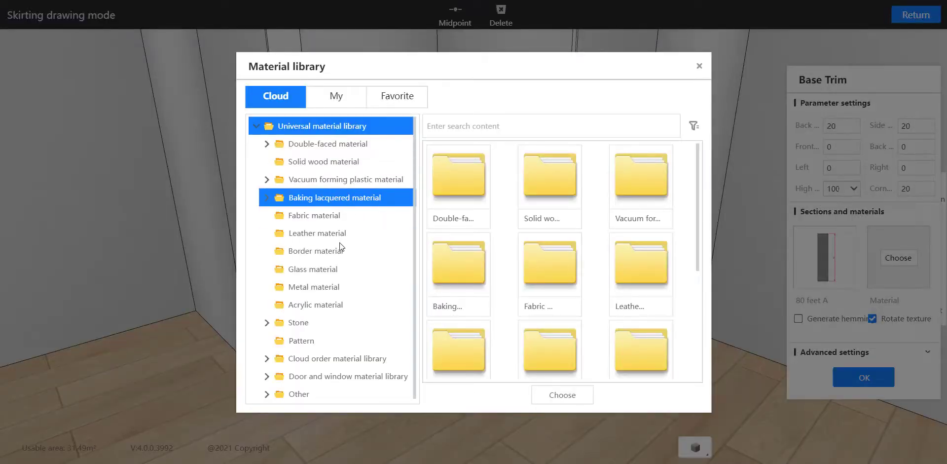
pyautogui.click(340, 201)
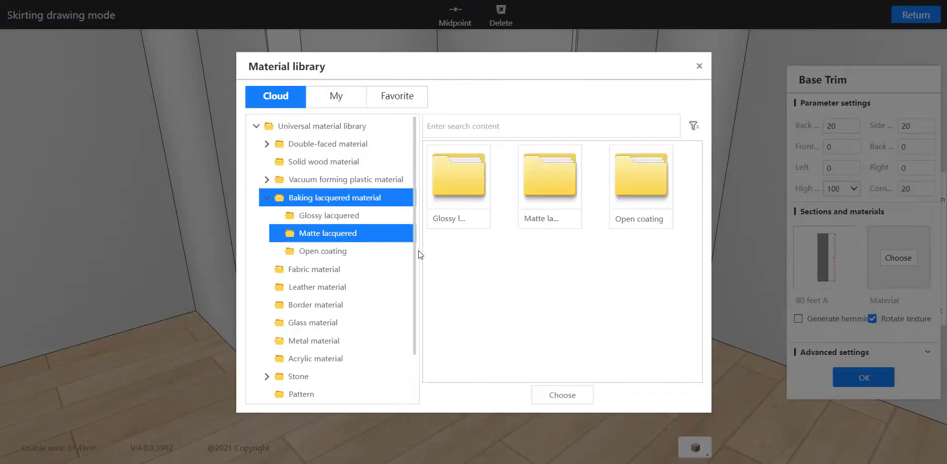
pyautogui.doubleClick(551, 200)
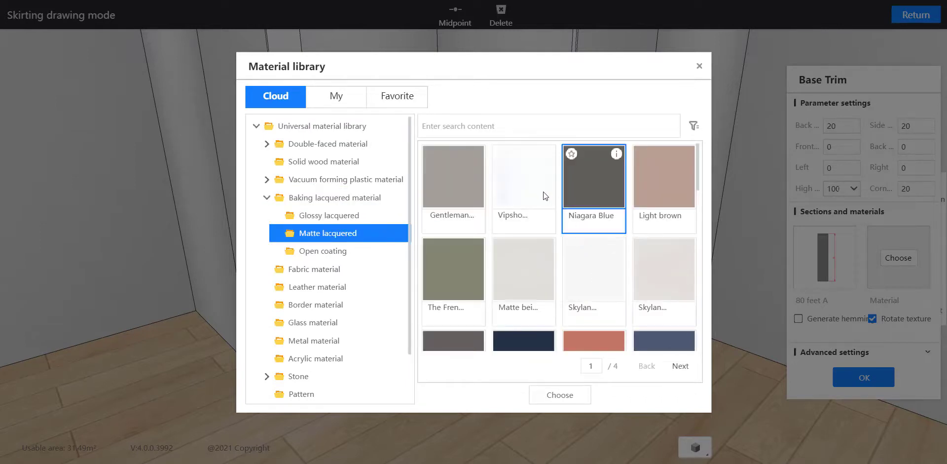
pyautogui.click(543, 191)
pyautogui.click(566, 386)
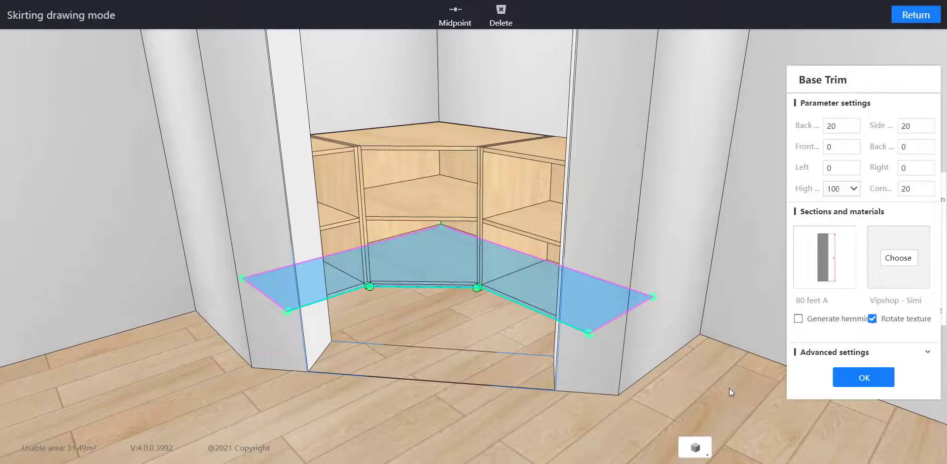
pyautogui.click(845, 378)
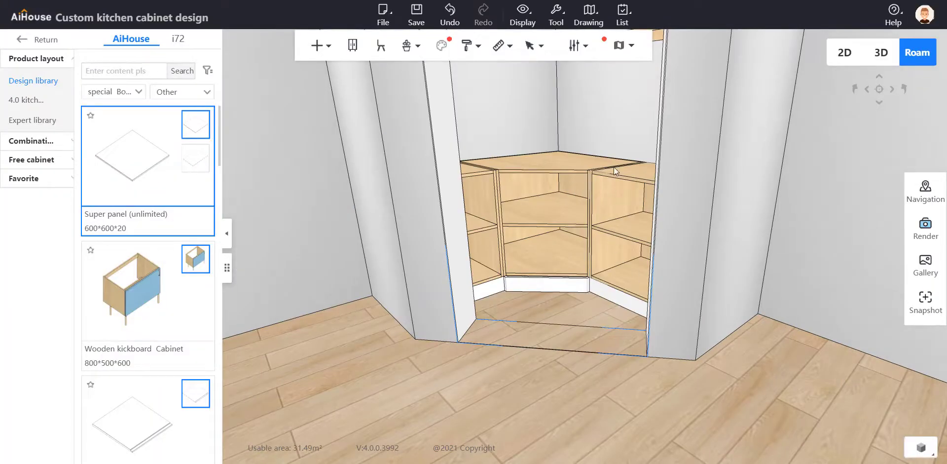
# Replace the material of all cabinets and shelves at once with the matte lacquered Vipshop - Simi finish
pyautogui.rightClick(574, 158)
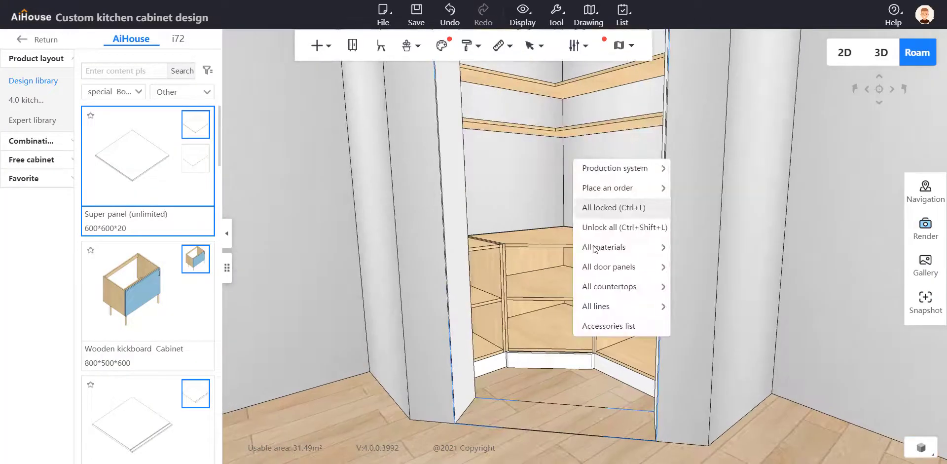
pyautogui.moveTo(634, 251)
pyautogui.click(702, 248)
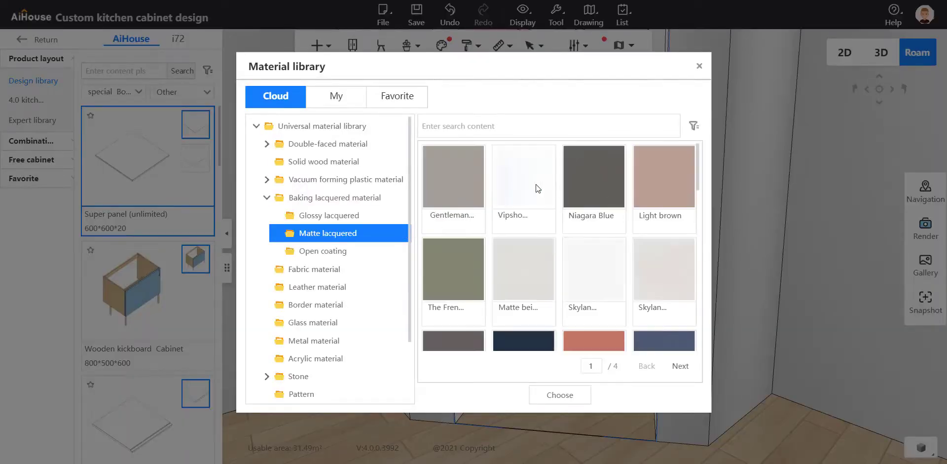
pyautogui.click(590, 397)
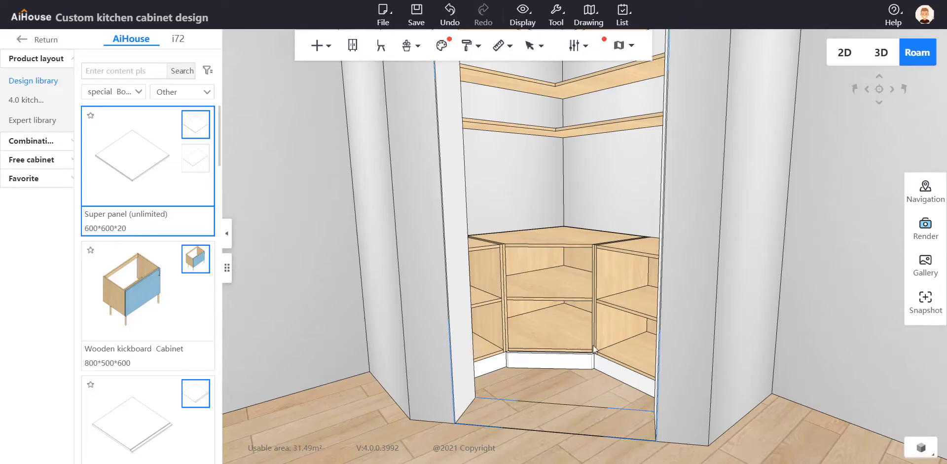
# Select the base cabinets in the small room and start a countertop over them
pyautogui.scroll(3, 598, 195)
pyautogui.scroll(-3, 606, 222)
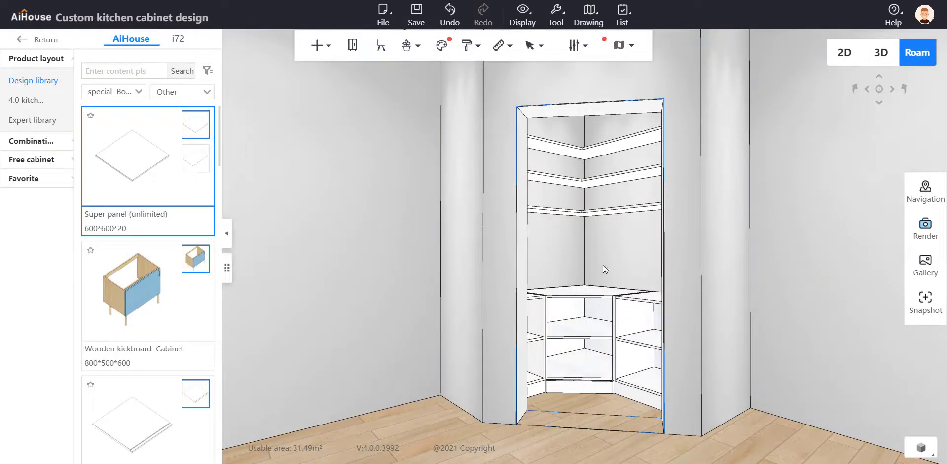
pyautogui.scroll(5, 604, 268)
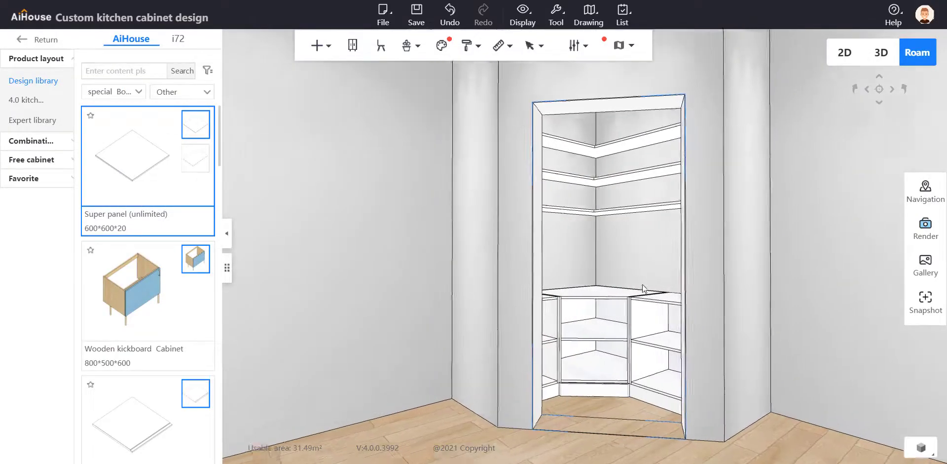
pyautogui.scroll(-2, 686, 345)
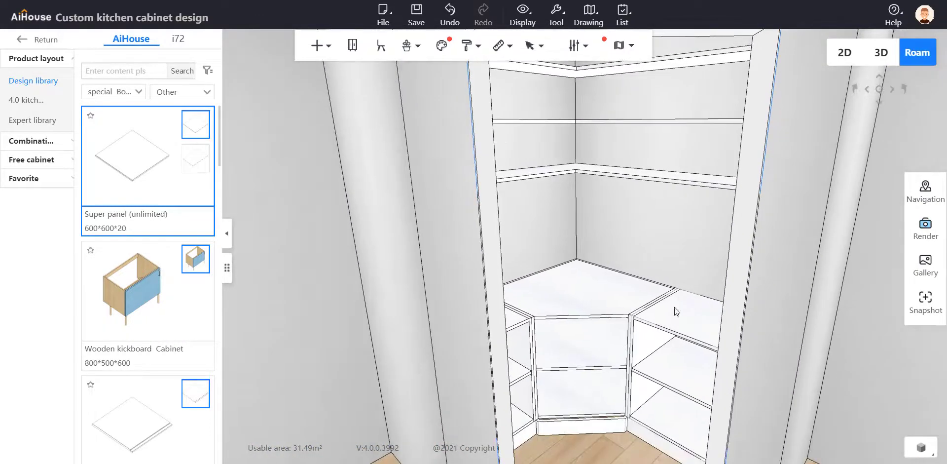
pyautogui.click(610, 301)
pyautogui.scroll(2, 577, 307)
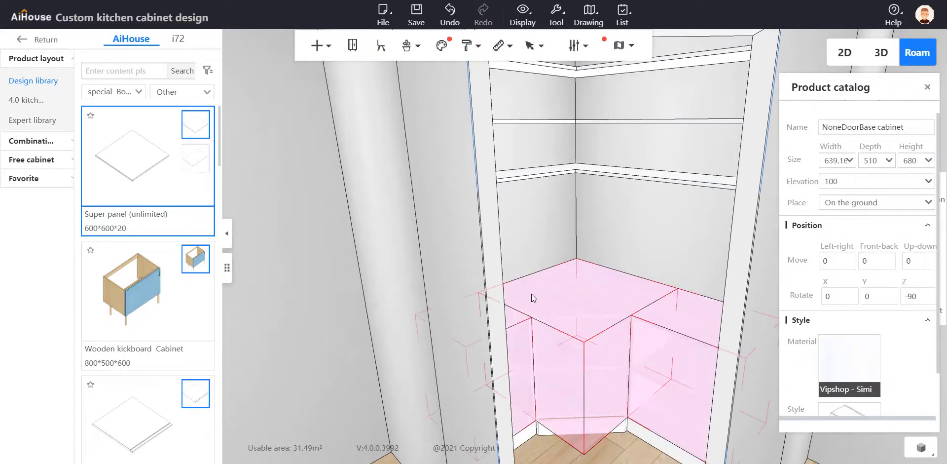
pyautogui.moveTo(319, 50)
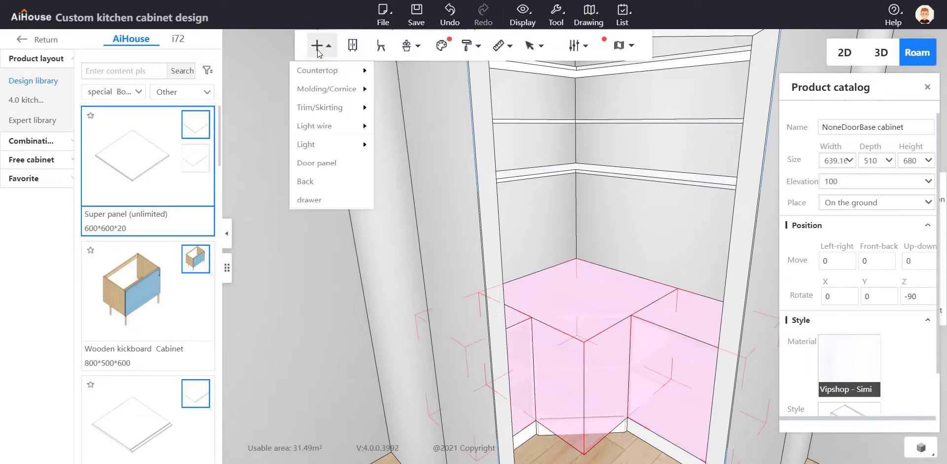
pyautogui.moveTo(321, 90)
pyautogui.moveTo(318, 70)
pyautogui.click(430, 72)
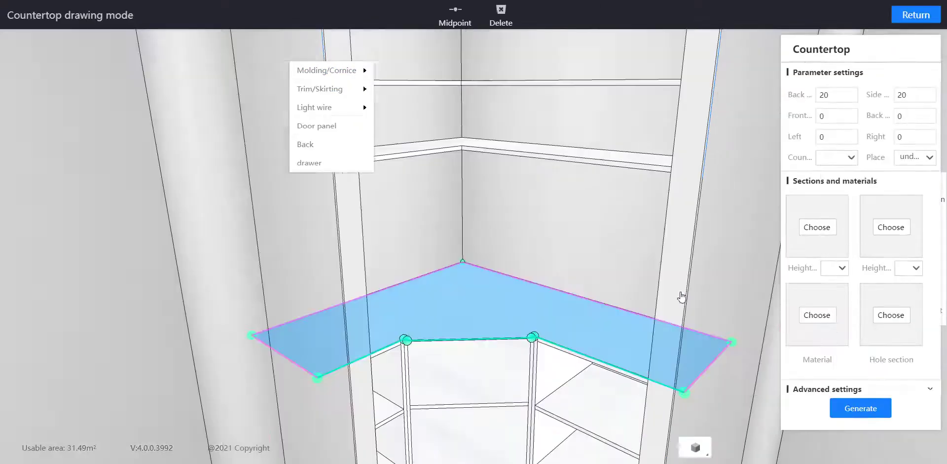
# Choose the plain square TM-09 profile from the front water baffle section library for the countertop
pyautogui.click(831, 235)
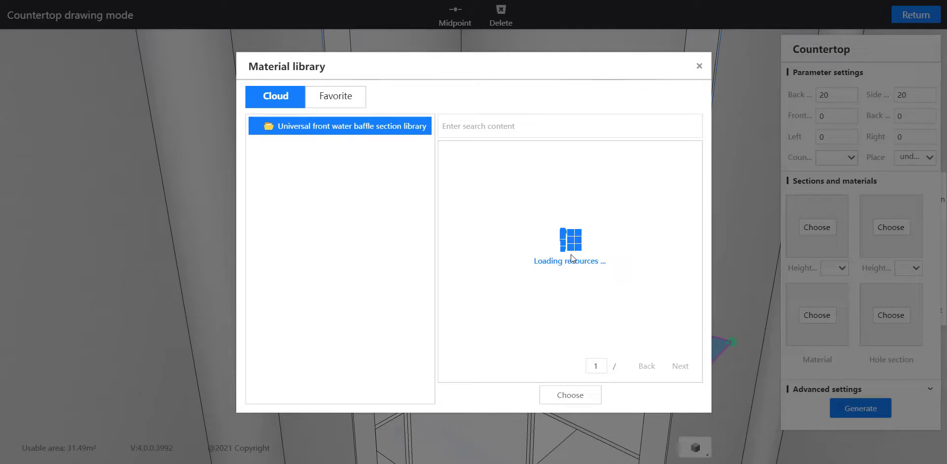
pyautogui.click(680, 365)
pyautogui.scroll(-3, 623, 220)
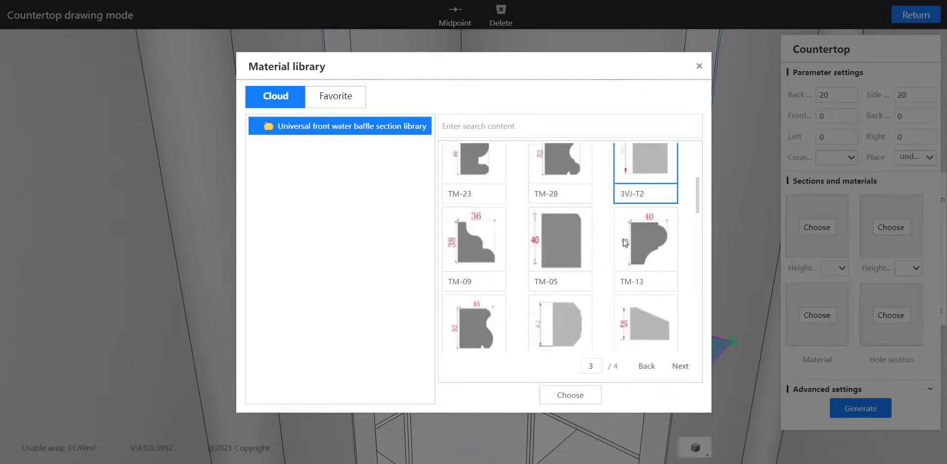
pyautogui.scroll(-5, 623, 240)
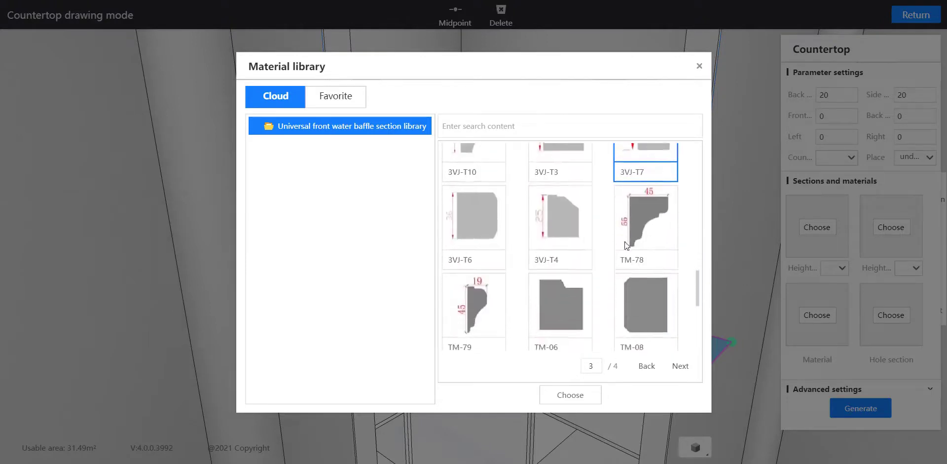
pyautogui.scroll(-6, 625, 244)
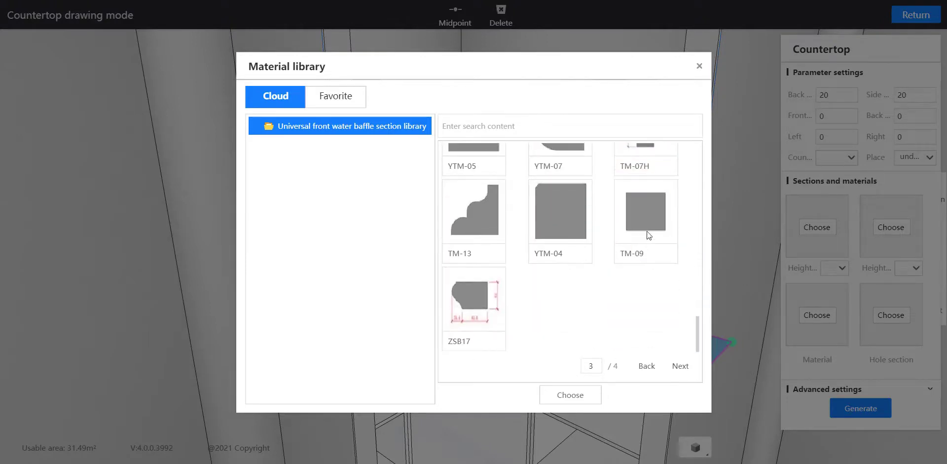
pyautogui.click(639, 255)
pyautogui.click(570, 395)
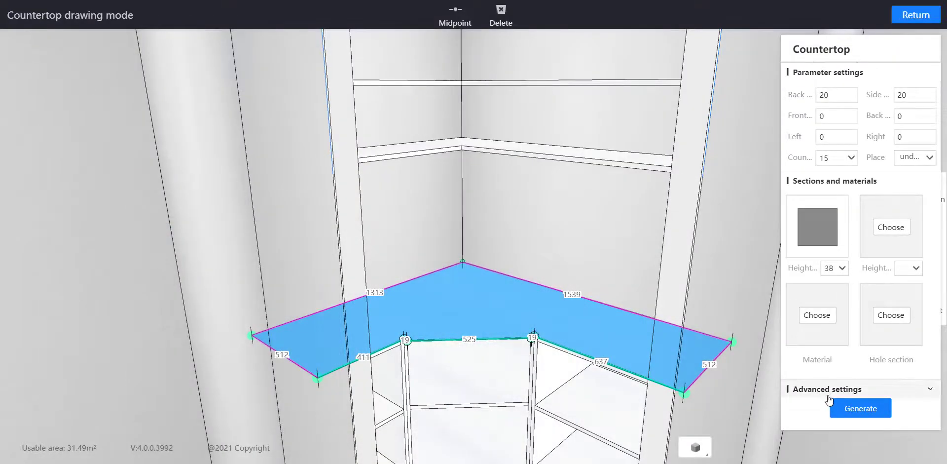
# Remove the back water retaining path from the countertop's advanced settings
pyautogui.click(831, 387)
pyautogui.scroll(-2, 853, 336)
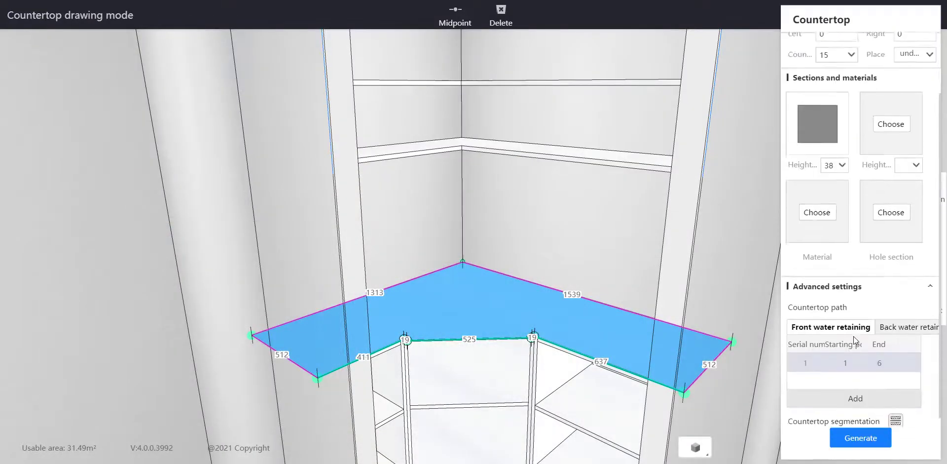
pyautogui.scroll(-1, 853, 336)
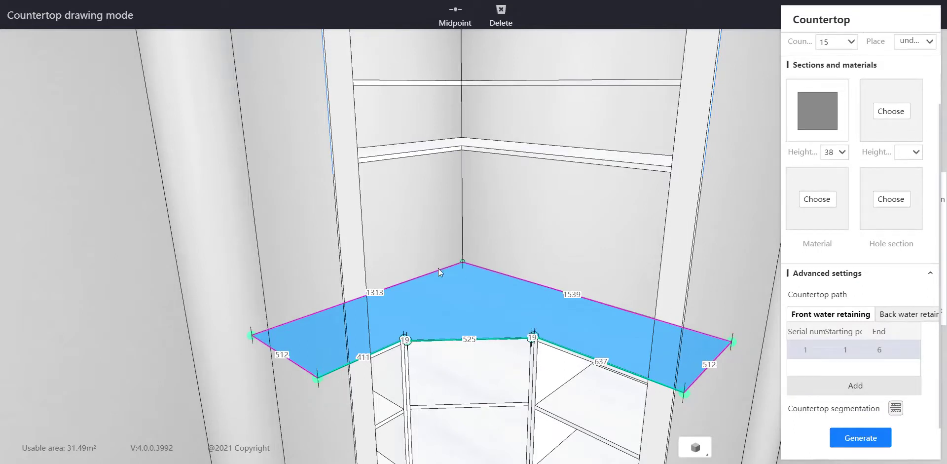
pyautogui.click(907, 318)
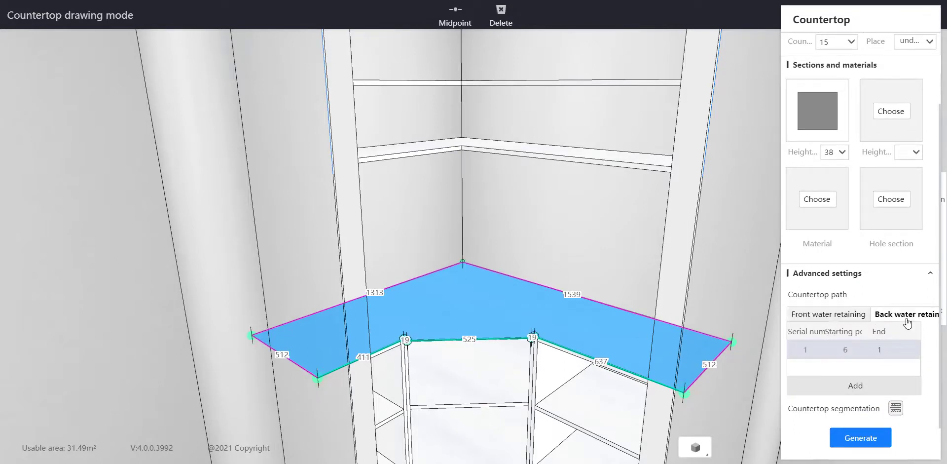
pyautogui.click(914, 351)
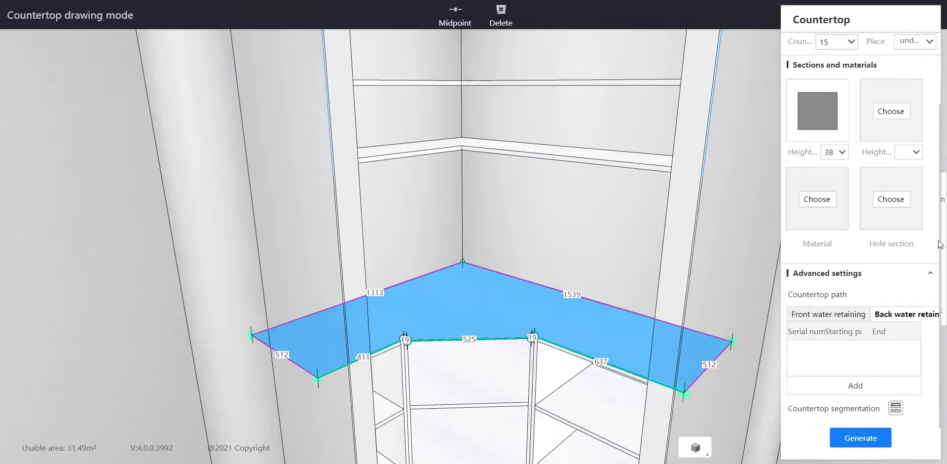
pyautogui.click(888, 277)
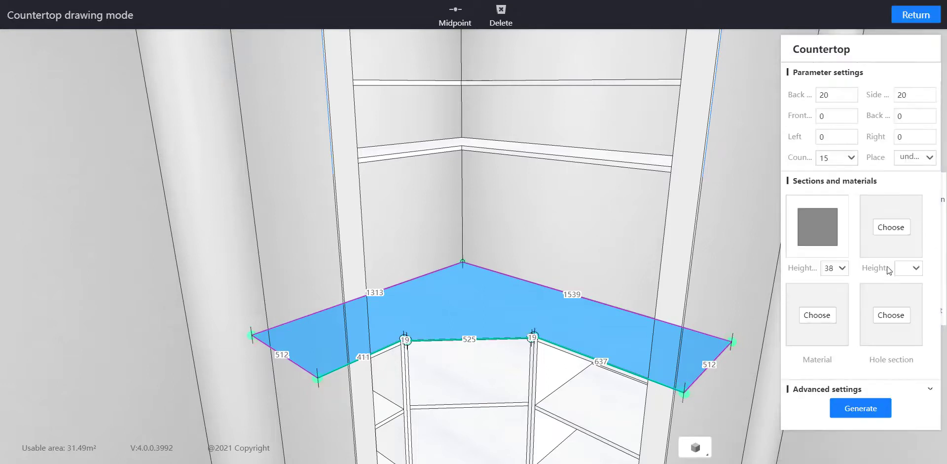
# Assign the double-faced Dongyu Hongxiang wood material to the countertop and generate it
pyautogui.click(820, 316)
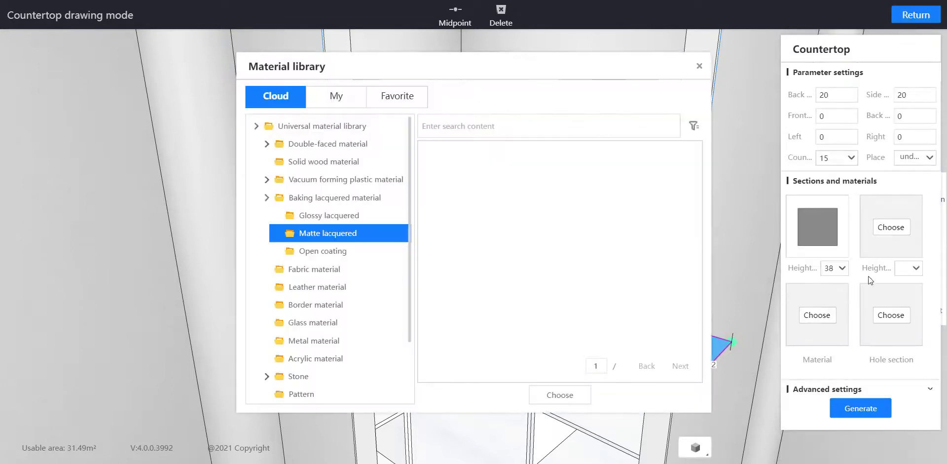
pyautogui.click(313, 144)
pyautogui.click(316, 162)
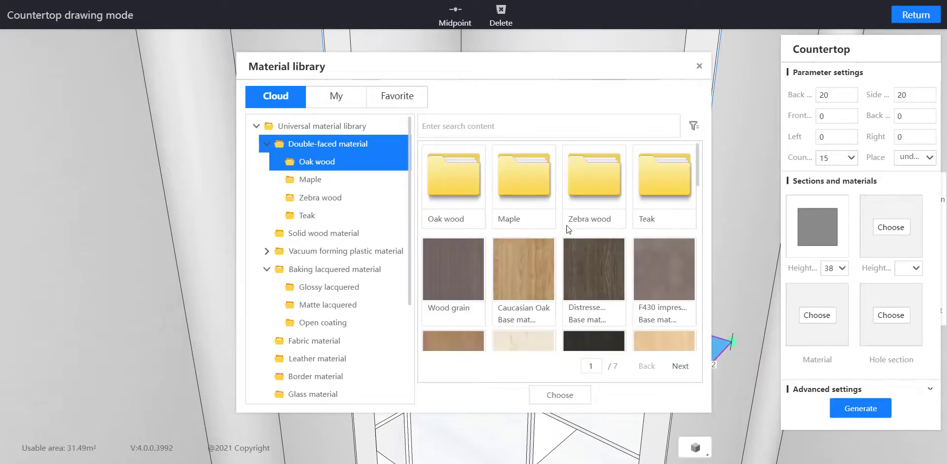
pyautogui.scroll(-10, 608, 241)
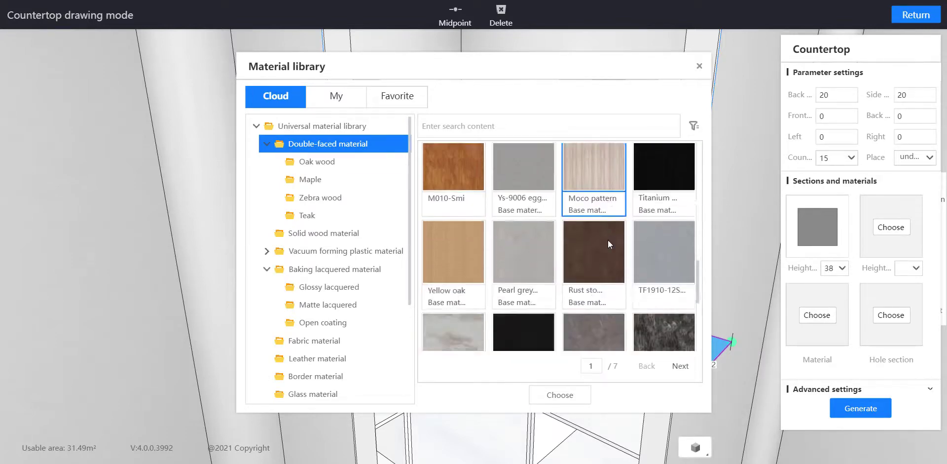
pyautogui.scroll(-3, 607, 240)
pyautogui.scroll(5, 607, 241)
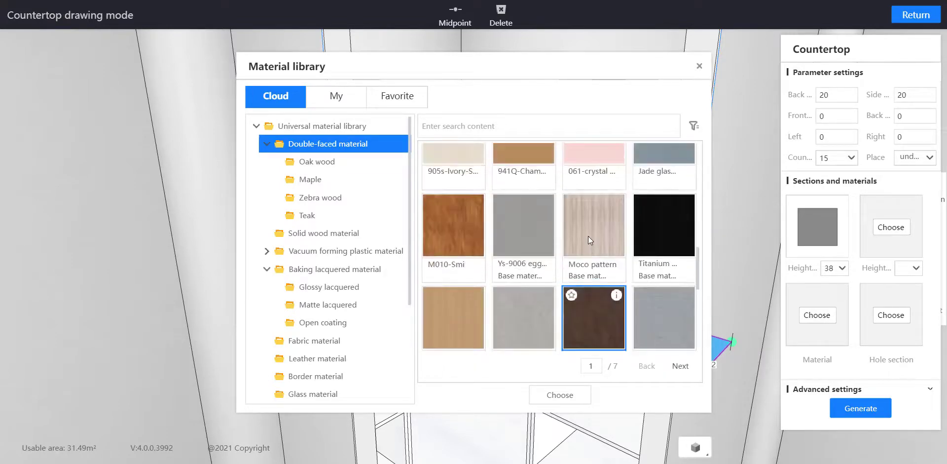
pyautogui.scroll(5, 587, 236)
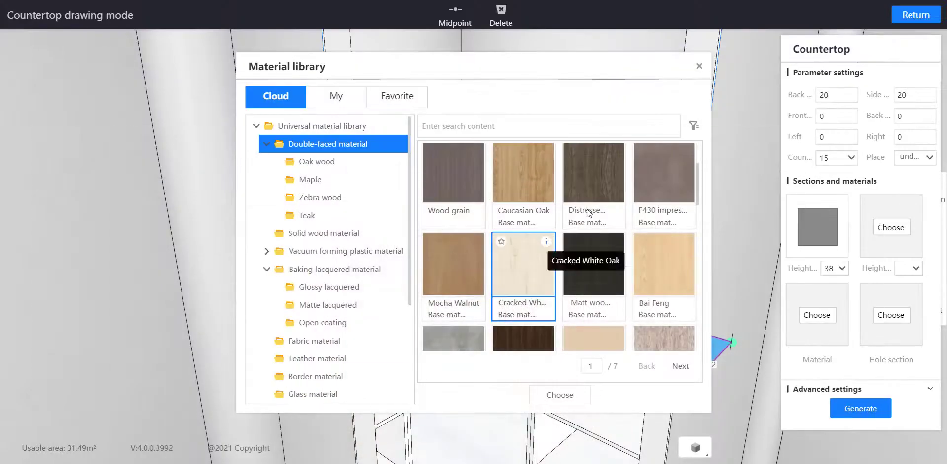
pyautogui.scroll(-2, 631, 337)
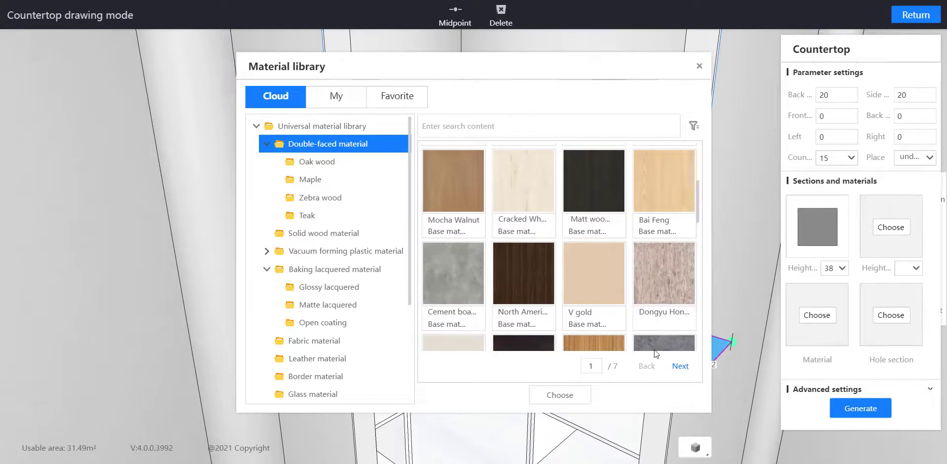
pyautogui.scroll(-2, 655, 353)
pyautogui.click(549, 401)
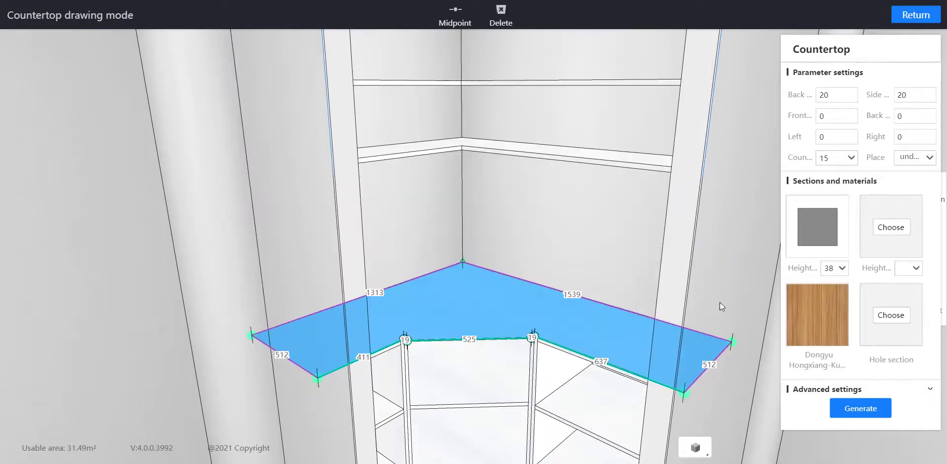
pyautogui.click(861, 408)
# Leave the kitchen cabinet design in 2D view, check the diagonal doorway's dimensions and open the custom door and window design
pyautogui.scroll(-5, 634, 240)
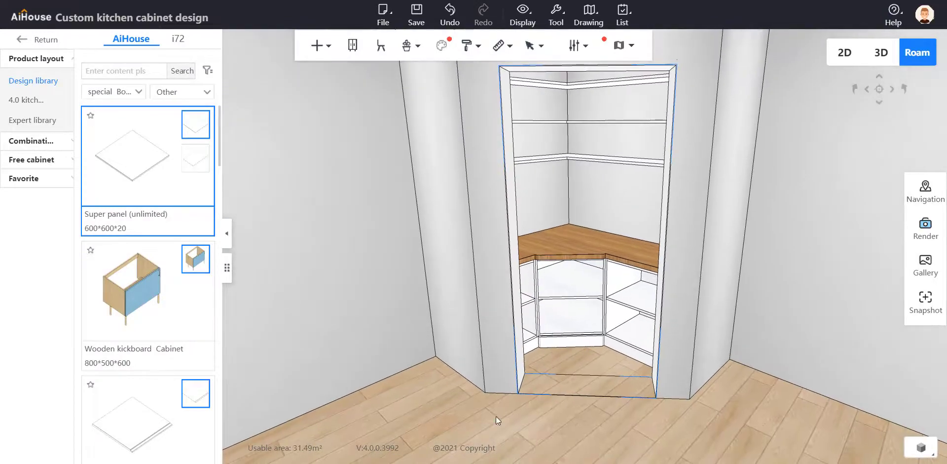
pyautogui.moveTo(496, 415); pyautogui.dragTo(447, 451)
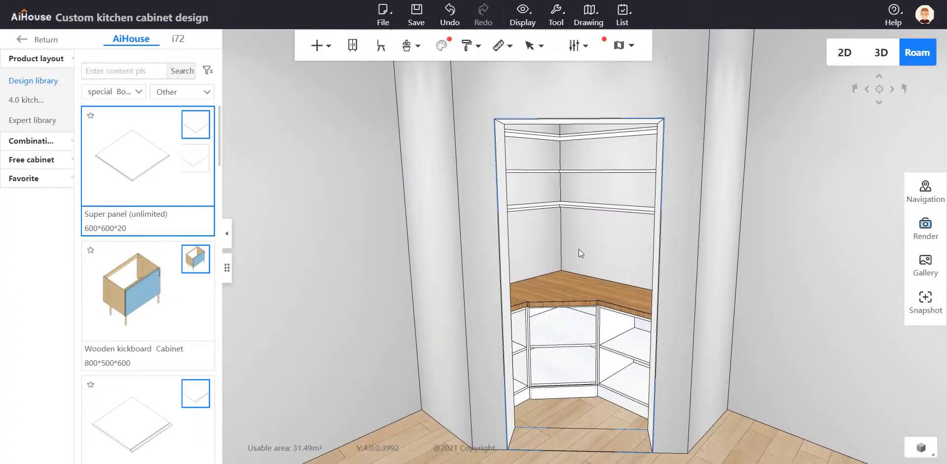
pyautogui.scroll(-2, 578, 249)
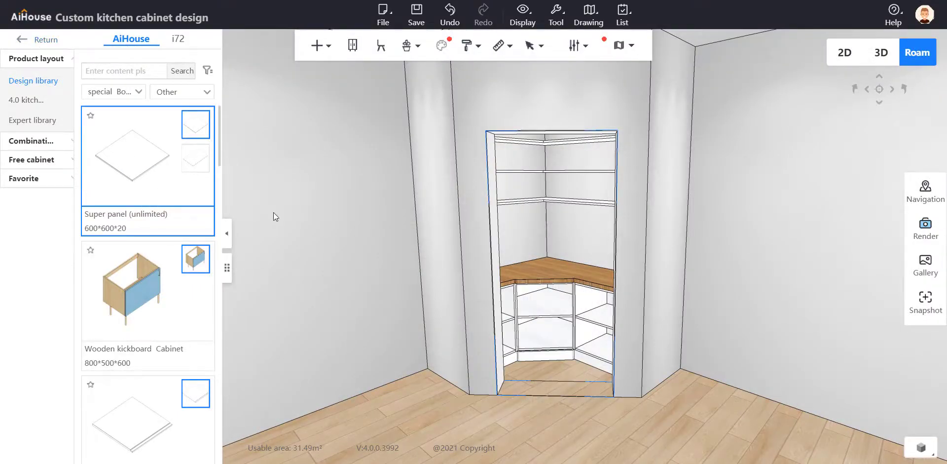
pyautogui.moveTo(273, 212); pyautogui.dragTo(304, 233)
pyautogui.scroll(-5, 315, 224)
pyautogui.moveTo(392, 171); pyautogui.dragTo(697, 94)
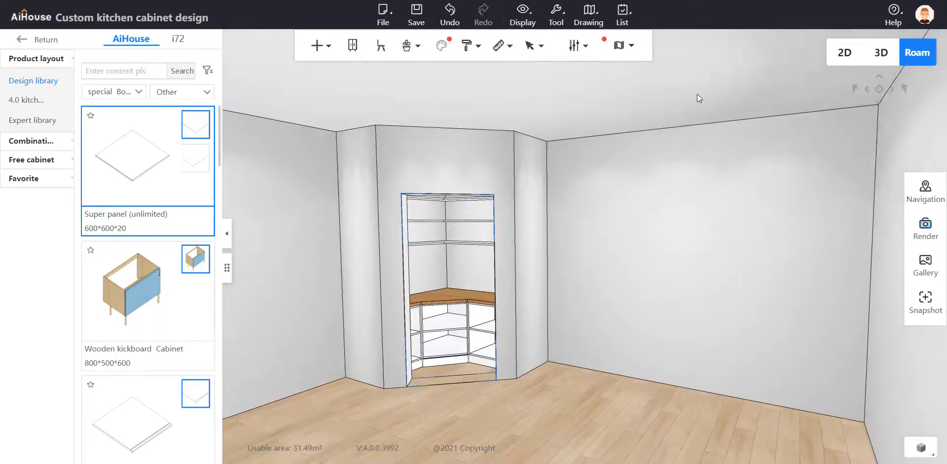
pyautogui.click(843, 53)
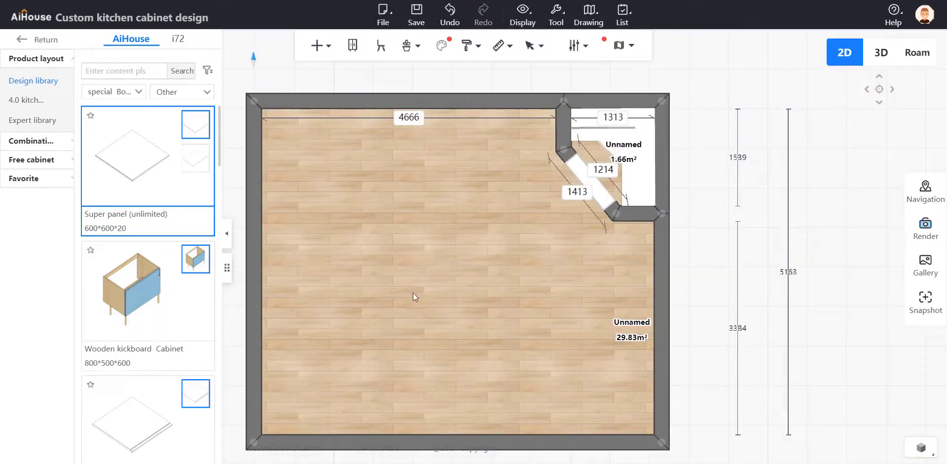
pyautogui.click(589, 175)
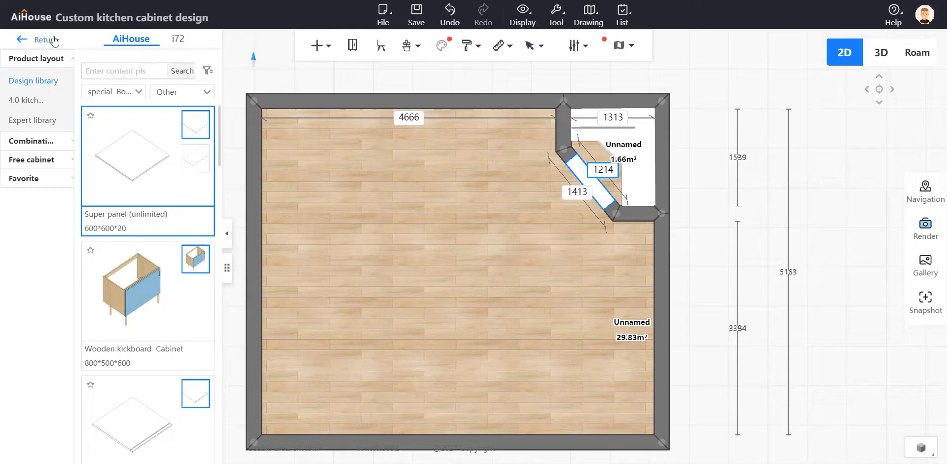
pyautogui.click(54, 41)
pyautogui.click(594, 193)
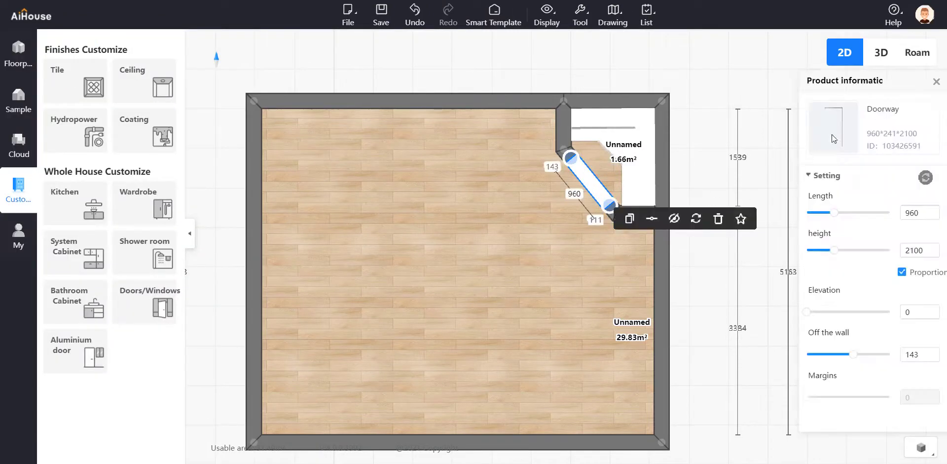
pyautogui.click(845, 126)
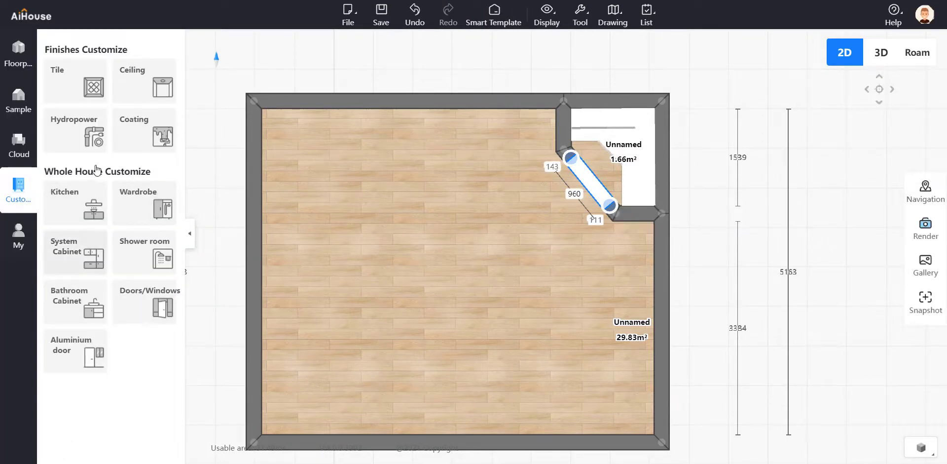
pyautogui.click(140, 291)
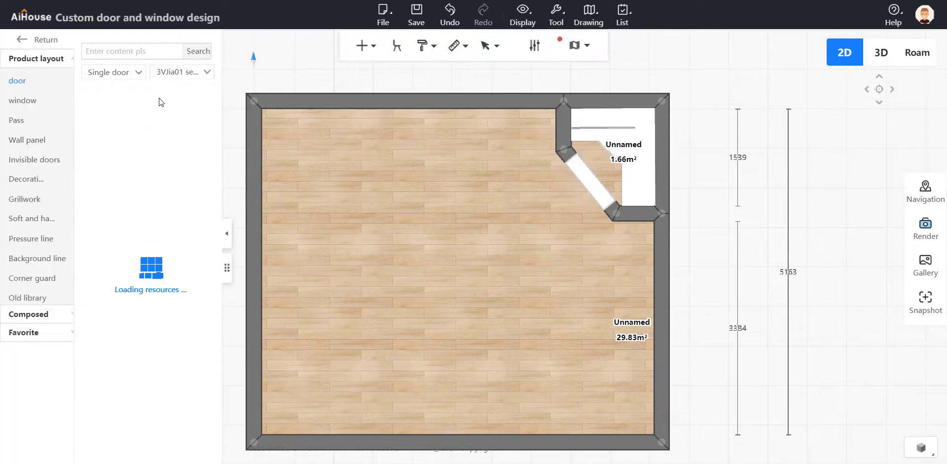
# Browse the single doors in the 3VJia01, 3VJia02 and 3VJia03 series for a suitable pantry door
pyautogui.scroll(-5, 201, 156)
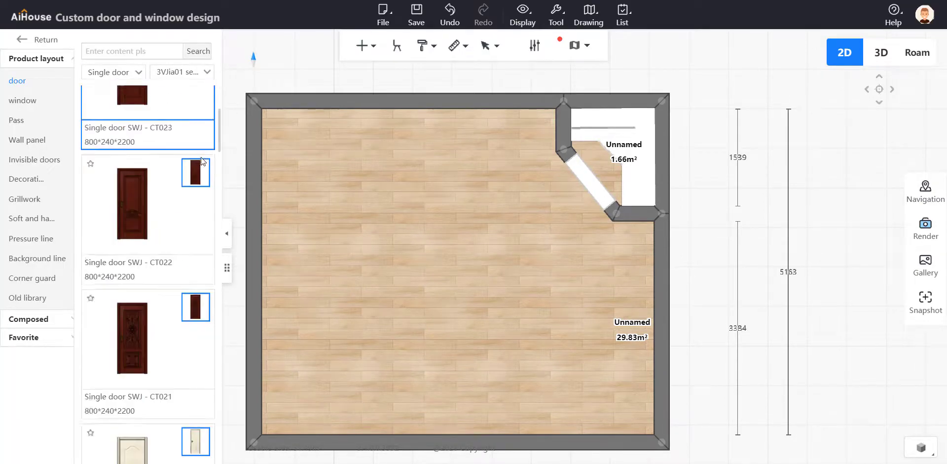
pyautogui.click(203, 72)
pyautogui.click(196, 111)
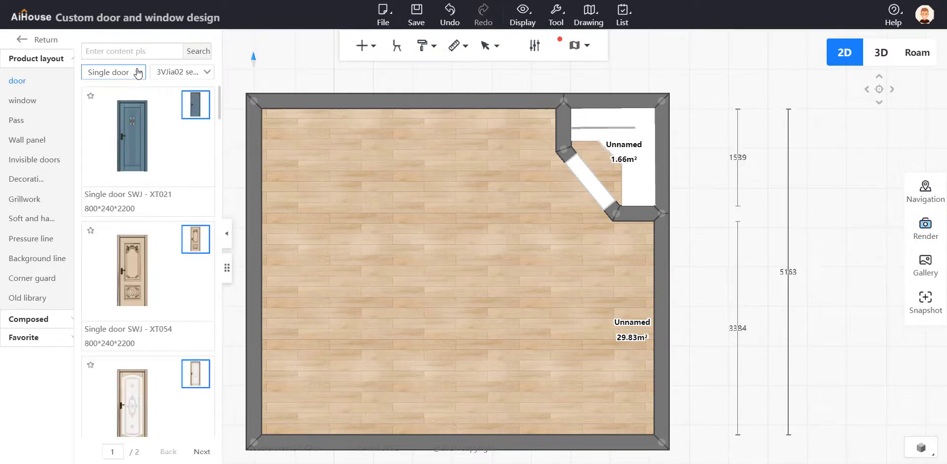
pyautogui.scroll(-1, 189, 194)
pyautogui.scroll(-20, 191, 194)
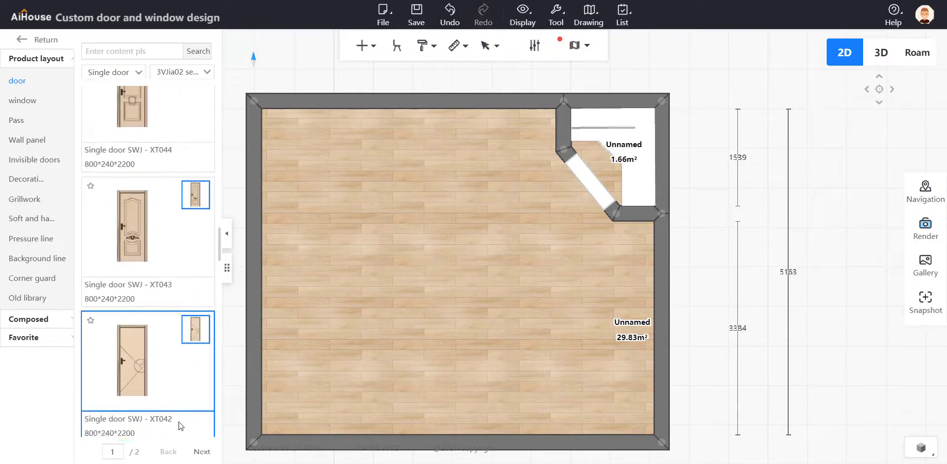
pyautogui.click(200, 452)
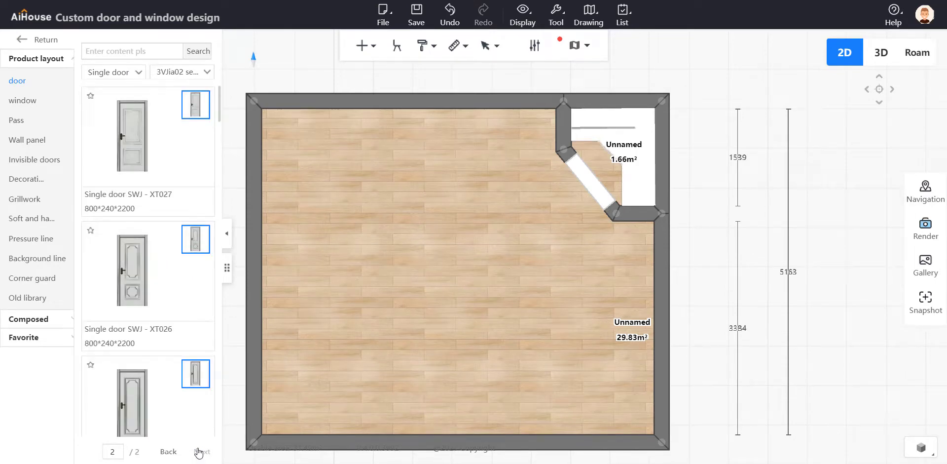
pyautogui.click(172, 79)
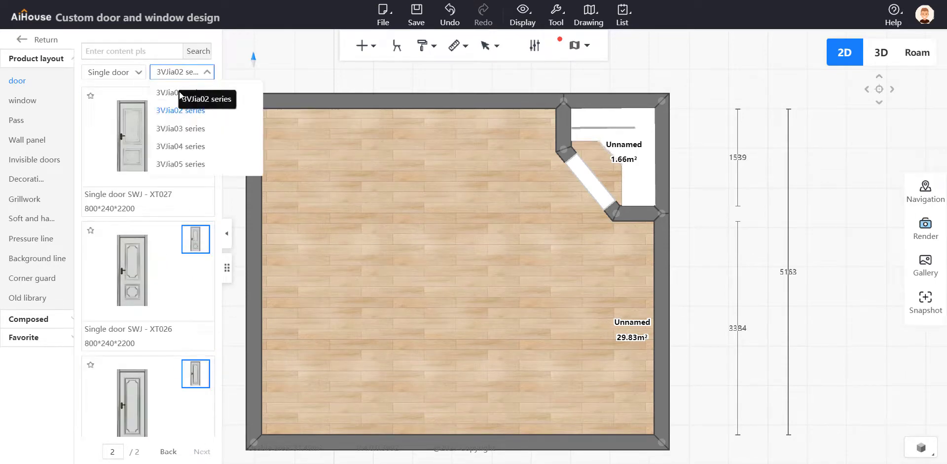
pyautogui.click(180, 122)
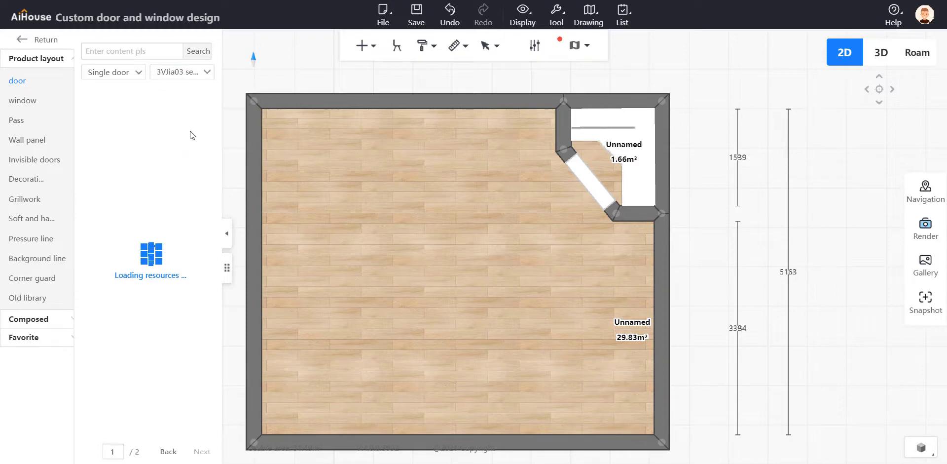
pyautogui.scroll(-5, 179, 138)
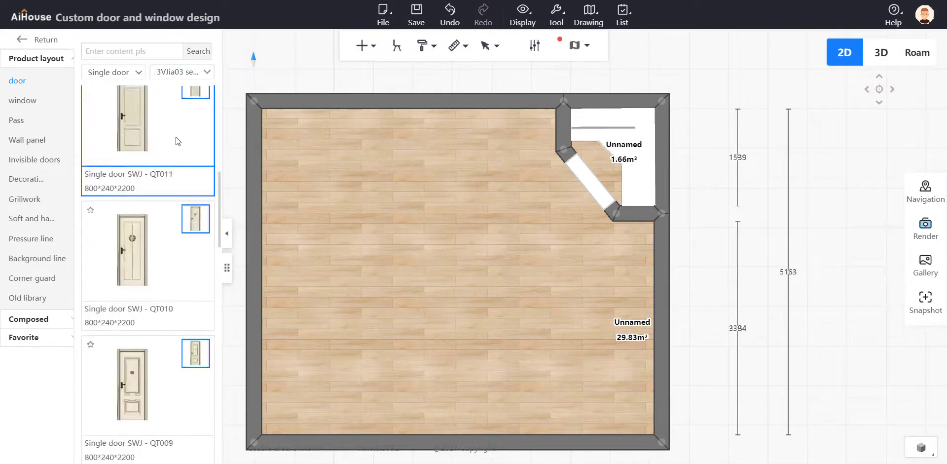
pyautogui.scroll(6, 178, 144)
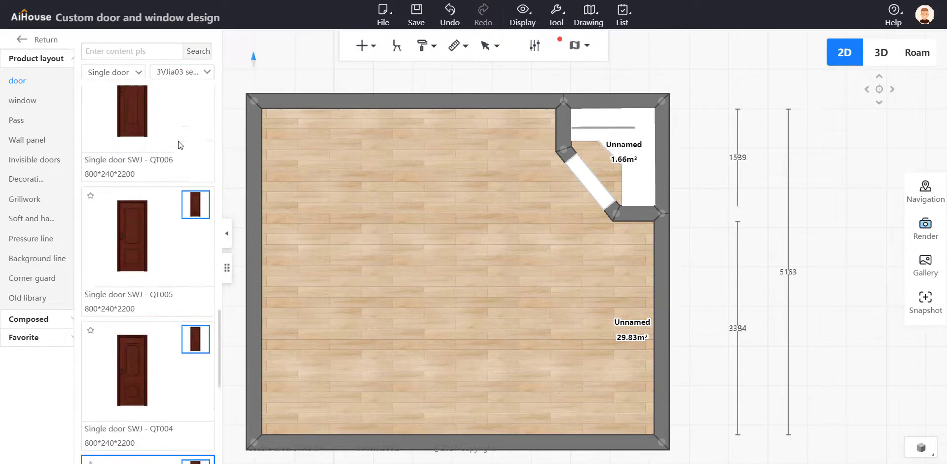
pyautogui.scroll(4, 178, 141)
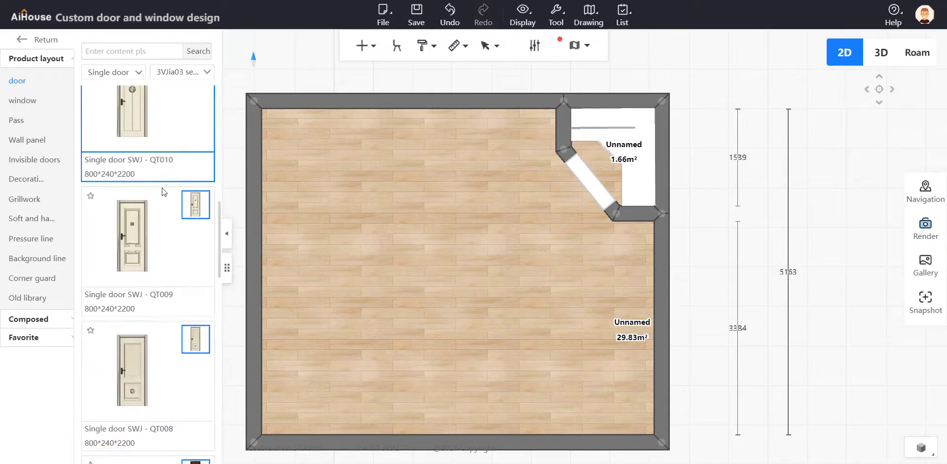
pyautogui.scroll(2, 148, 212)
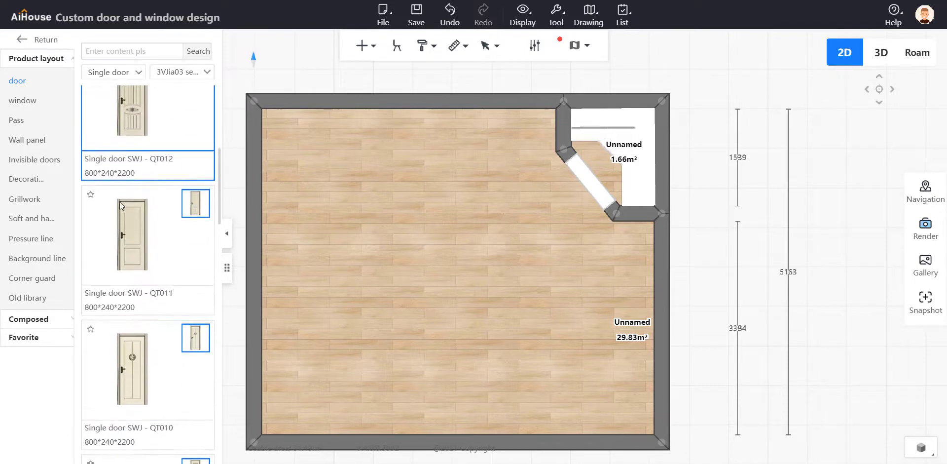
# Delete the opening in the diagonal pantry wall and place Single door SWJ - QT011 there instead
pyautogui.click(592, 190)
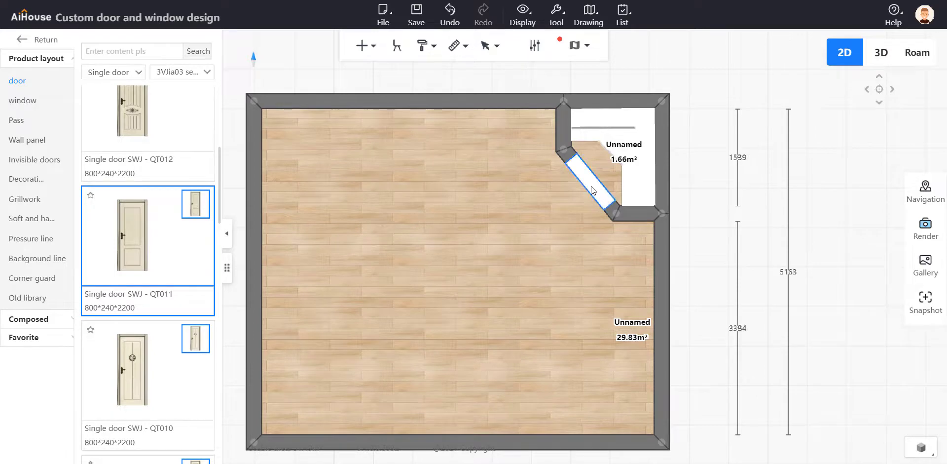
pyautogui.press('Delete')
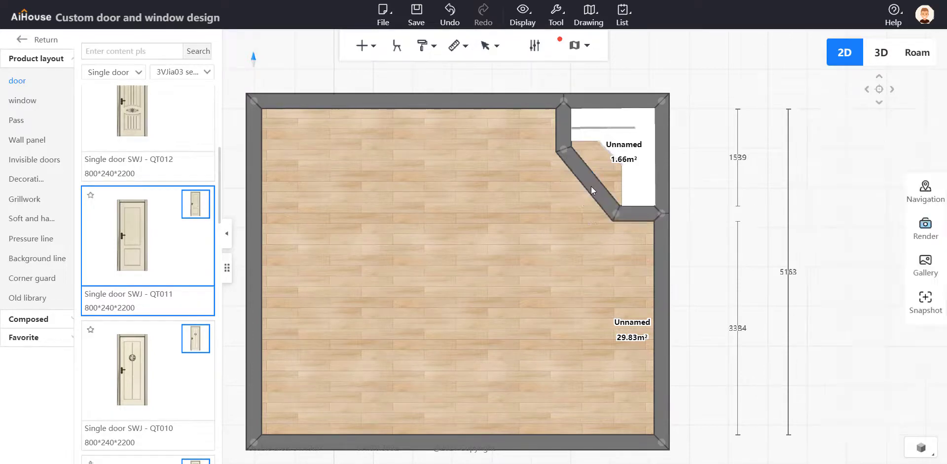
pyautogui.click(150, 255)
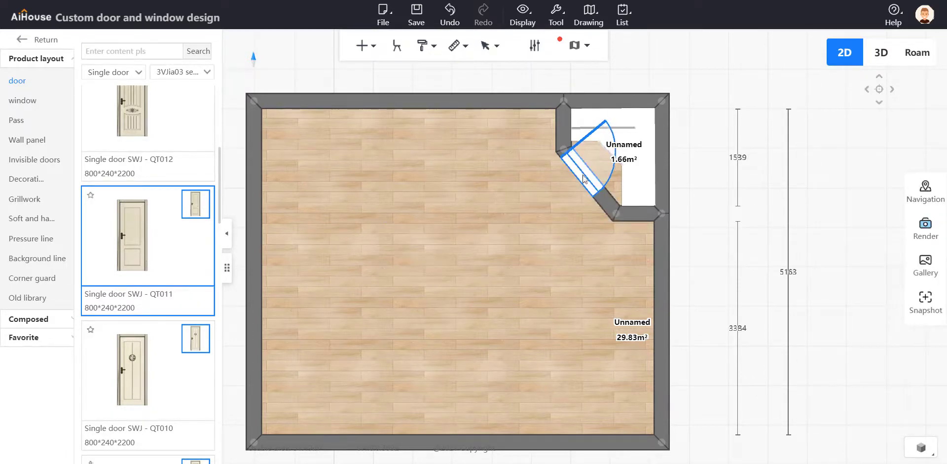
pyautogui.click(591, 190)
# Switch to the Roam view and open the style library for the pantry door's leaf
pyautogui.click(916, 52)
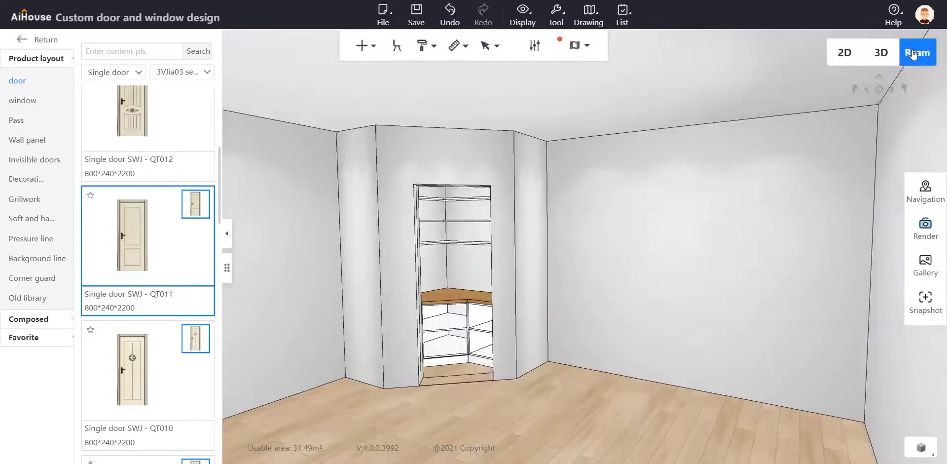
pyautogui.scroll(5, 616, 325)
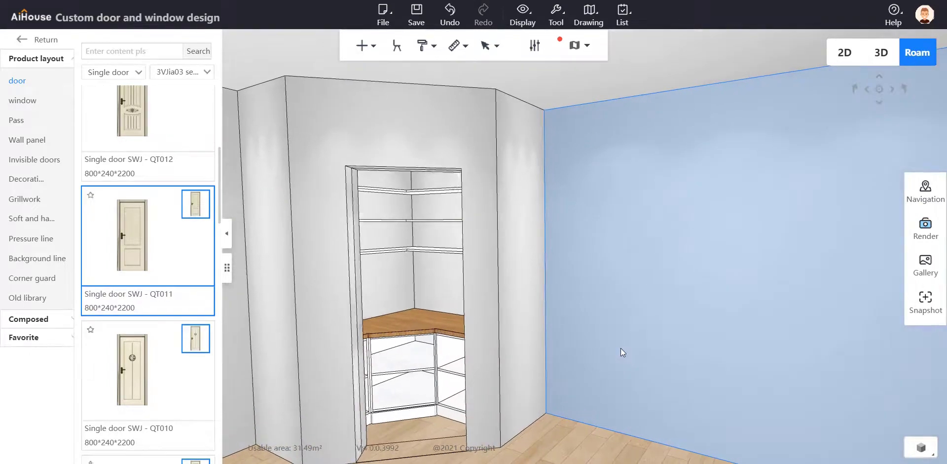
pyautogui.moveTo(538, 338); pyautogui.dragTo(660, 294)
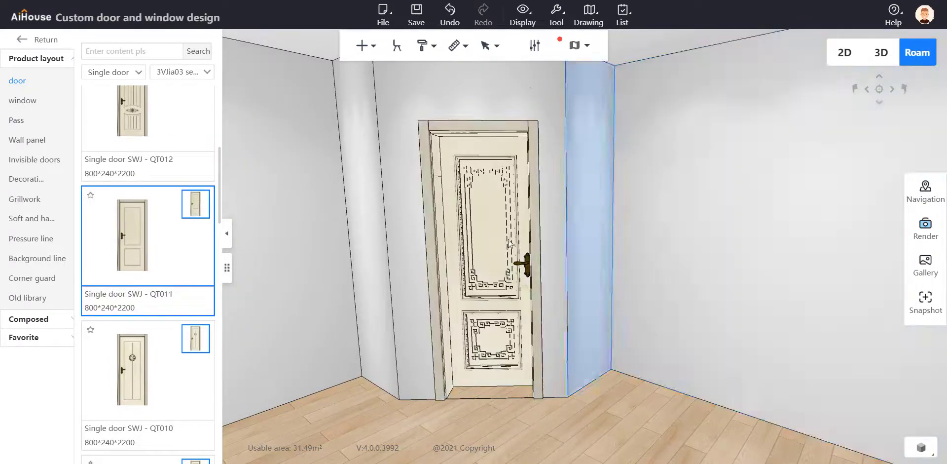
pyautogui.click(498, 232)
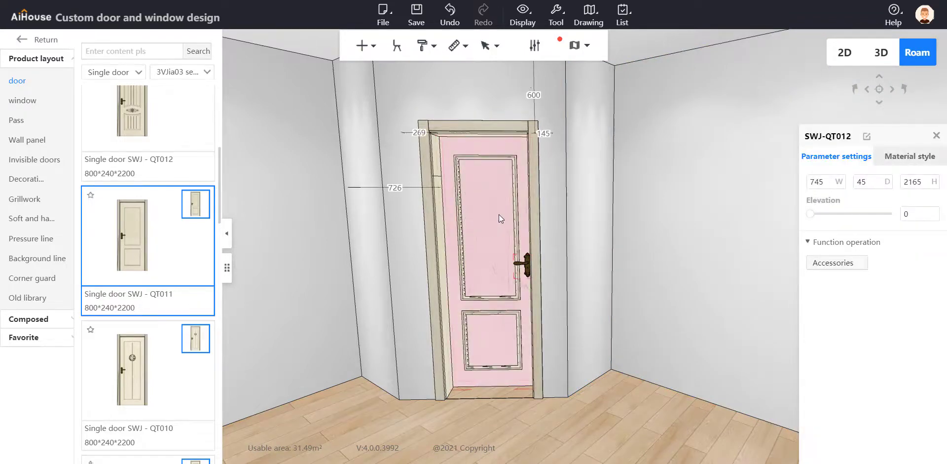
pyautogui.click(902, 157)
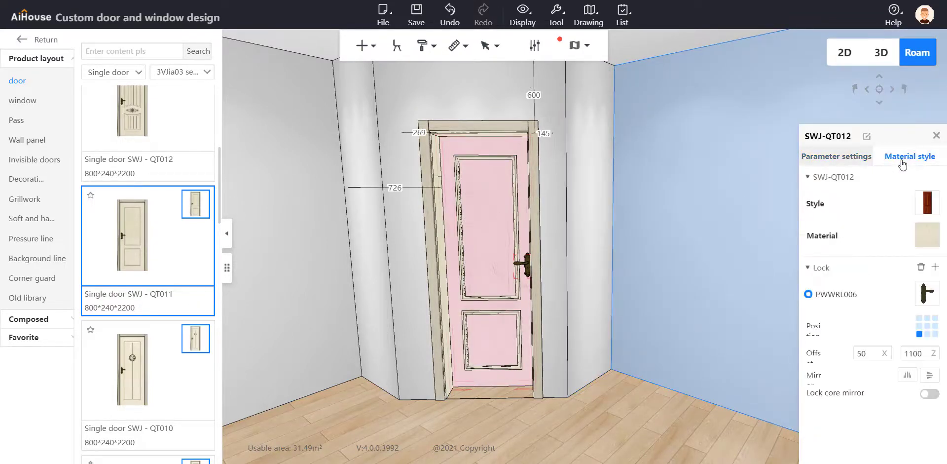
pyautogui.click(927, 202)
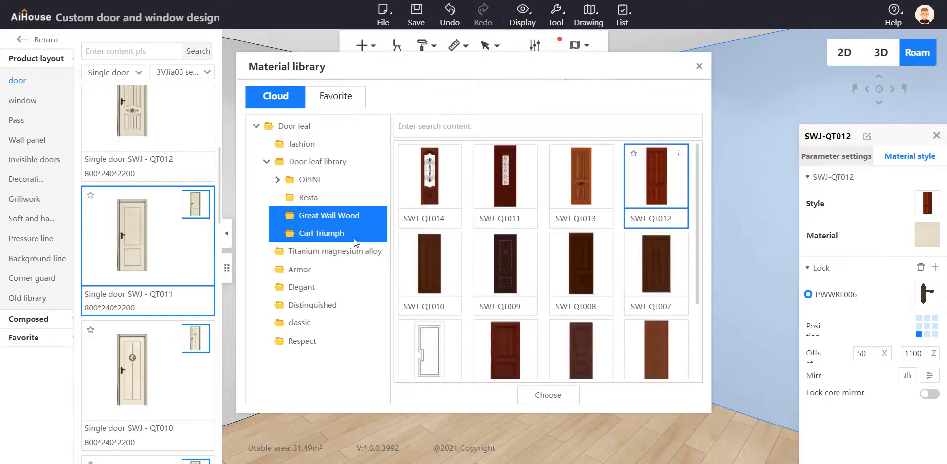
# Examine the door leaf styles in the Great Wall Wood, Carl Triumph, Besta, fashion and OPINI folders, including New Ilios and Provence
pyautogui.scroll(-3, 490, 241)
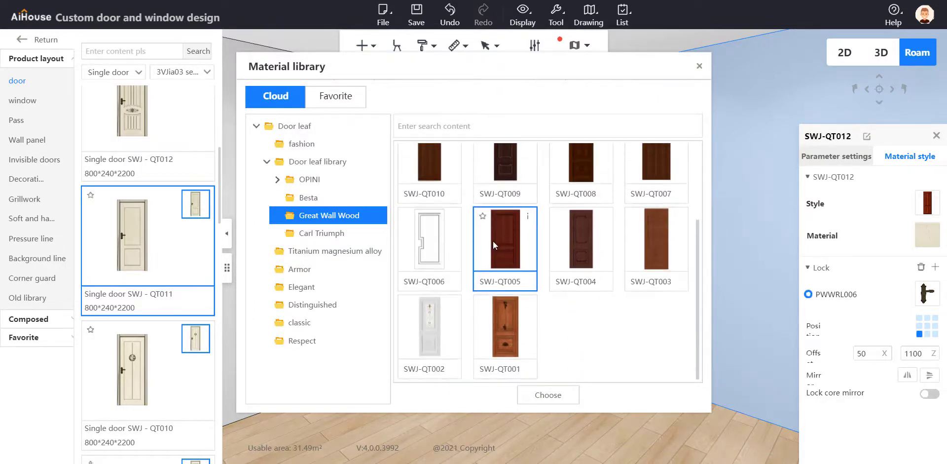
pyautogui.click(336, 231)
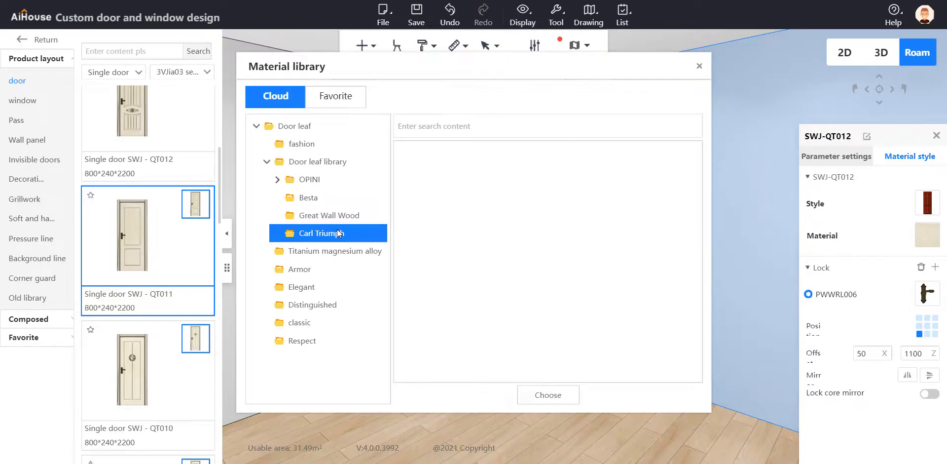
pyautogui.click(332, 196)
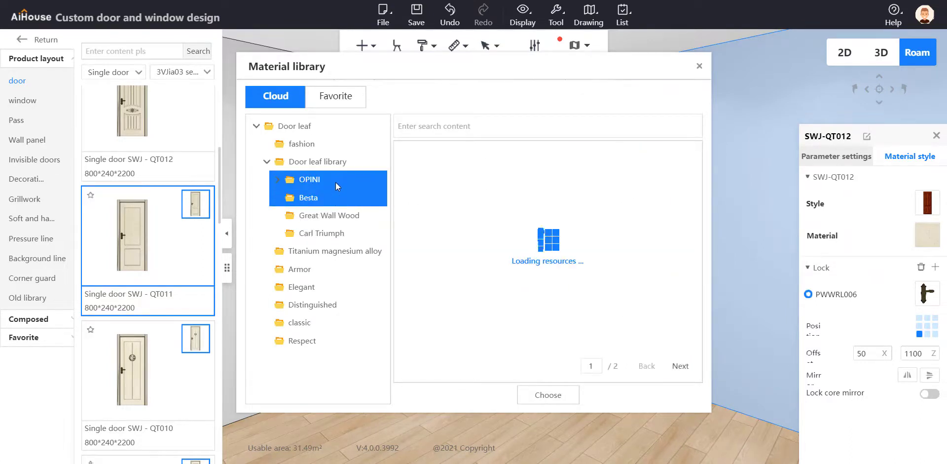
pyautogui.click(336, 179)
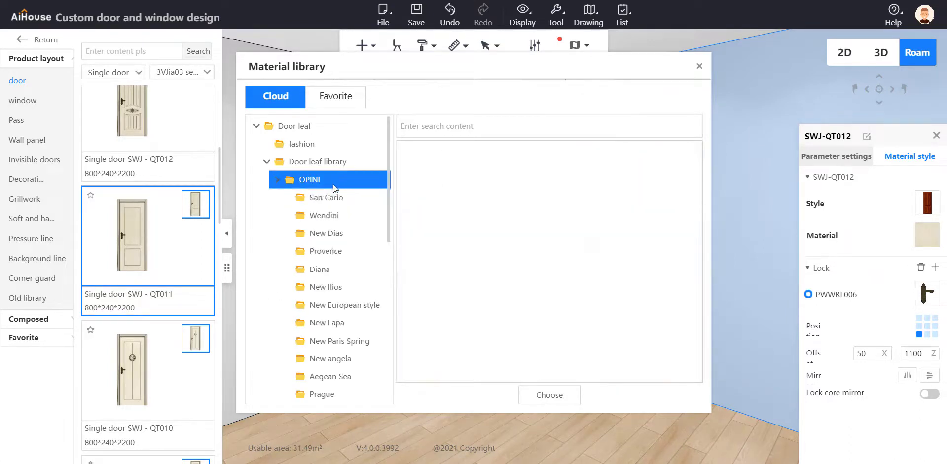
pyautogui.click(333, 322)
pyautogui.click(315, 143)
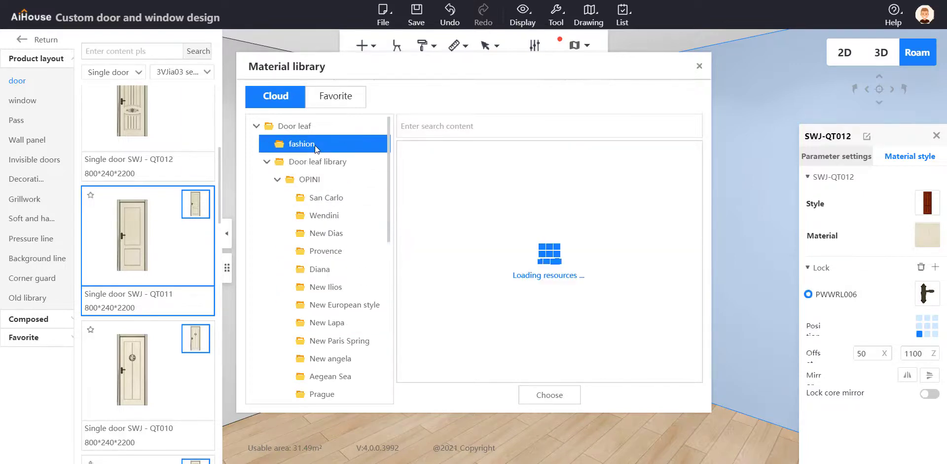
pyautogui.click(333, 305)
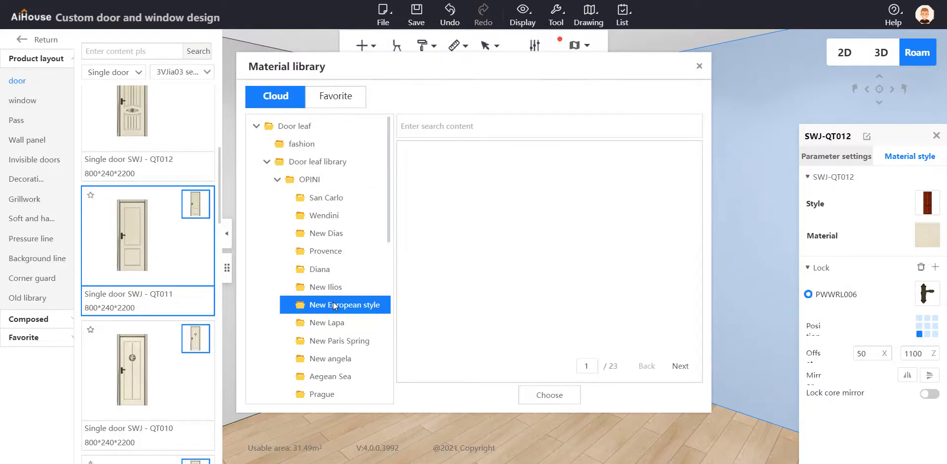
pyautogui.click(337, 287)
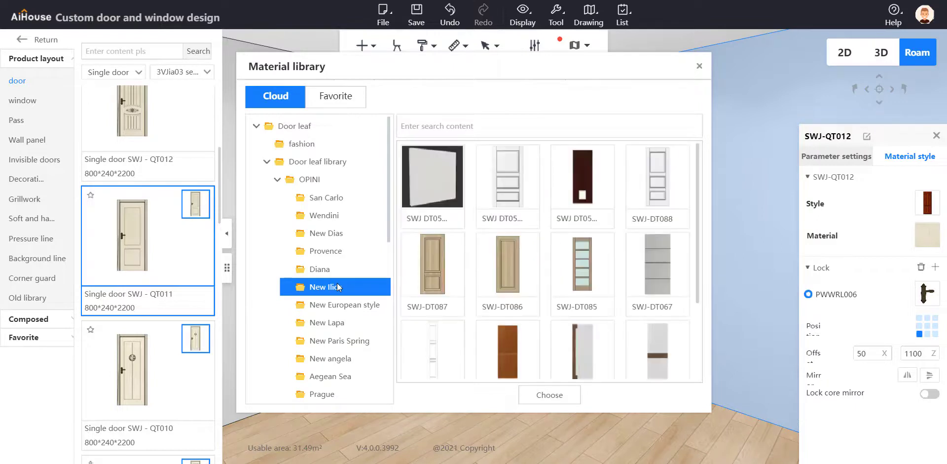
pyautogui.click(342, 252)
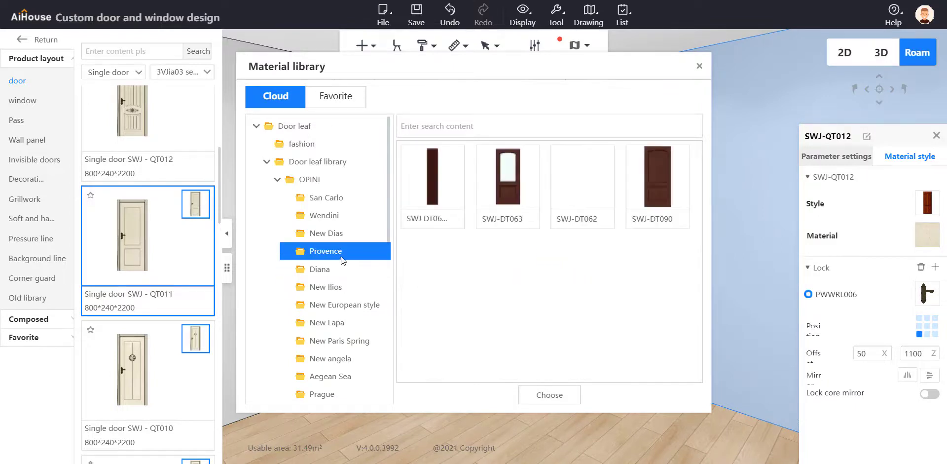
pyautogui.moveTo(528, 158)
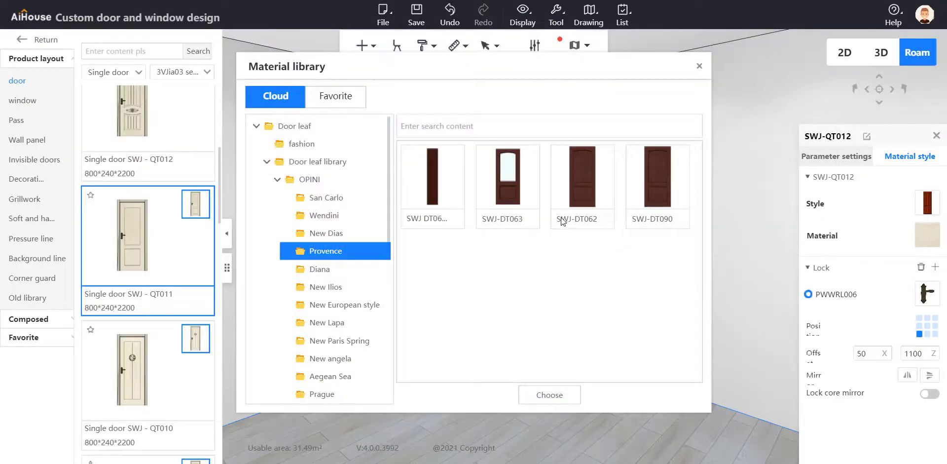
# Apply the glazed SWJ-DT056 style from the New Ilios folder to the pantry door's leaf
pyautogui.click(344, 287)
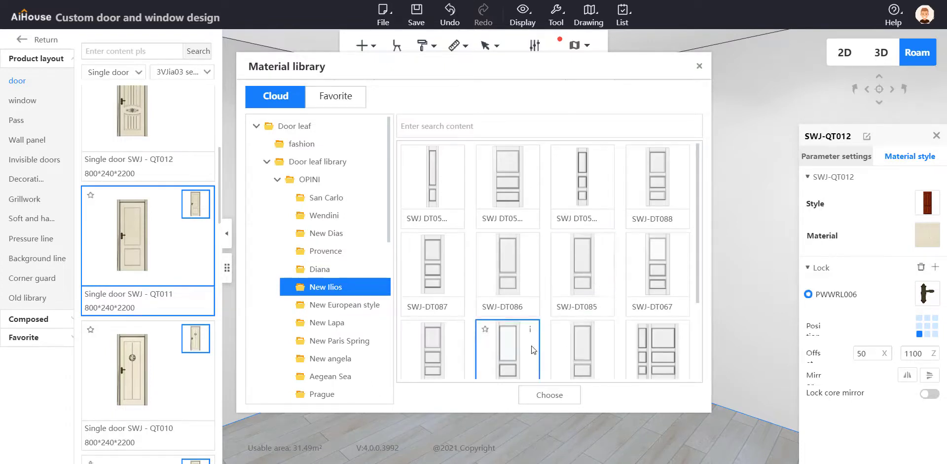
pyautogui.moveTo(531, 334)
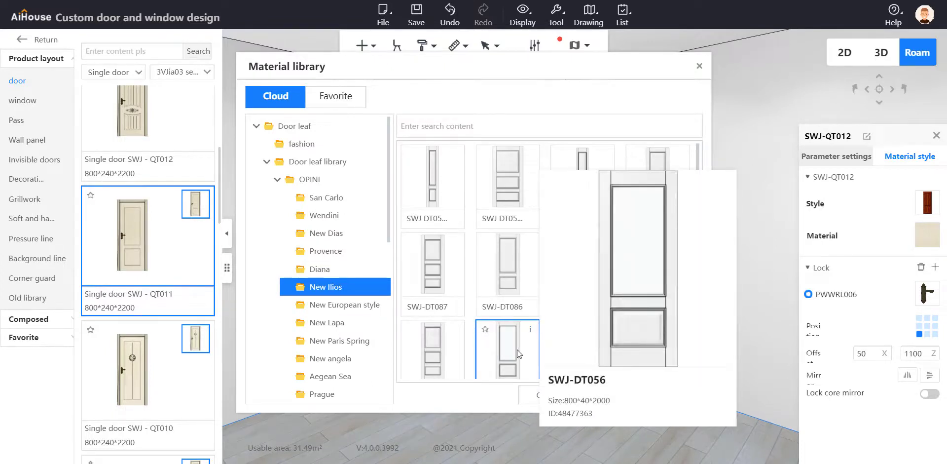
pyautogui.click(508, 362)
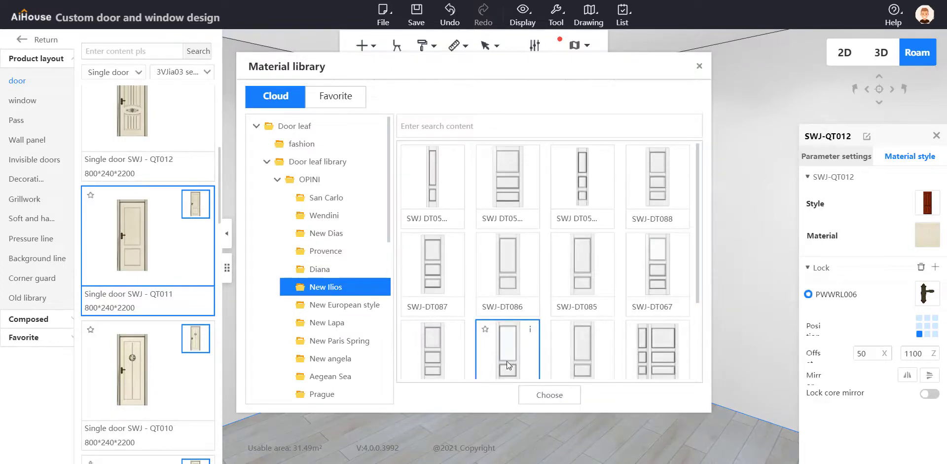
pyautogui.click(548, 397)
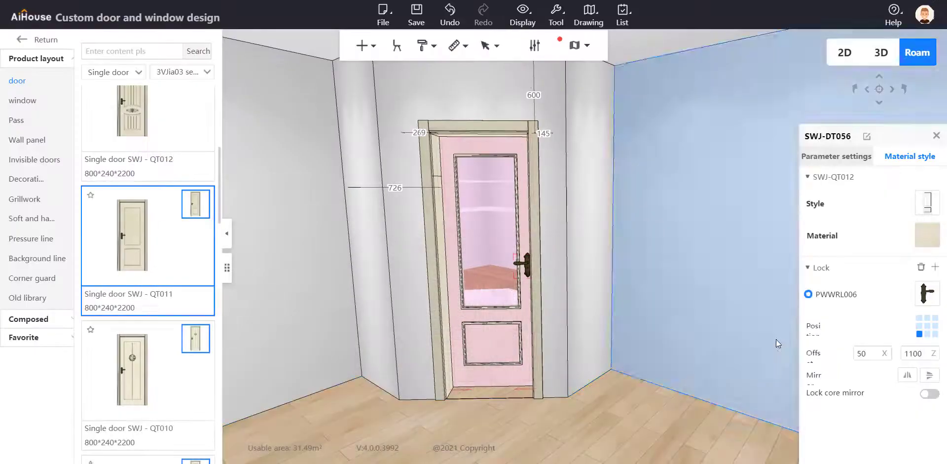
# Move the door's lock to the opposite edge of the leaf at mid-height and check the door from the room
pyautogui.click(919, 326)
pyautogui.click(935, 326)
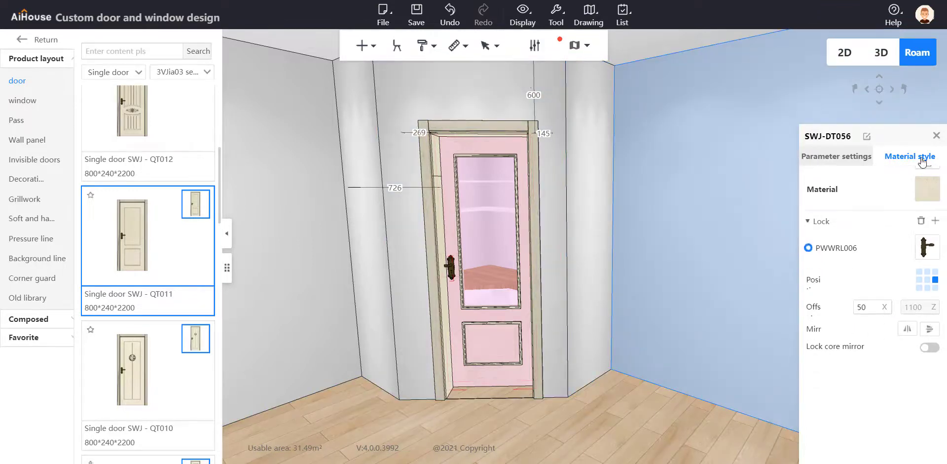
pyautogui.click(936, 135)
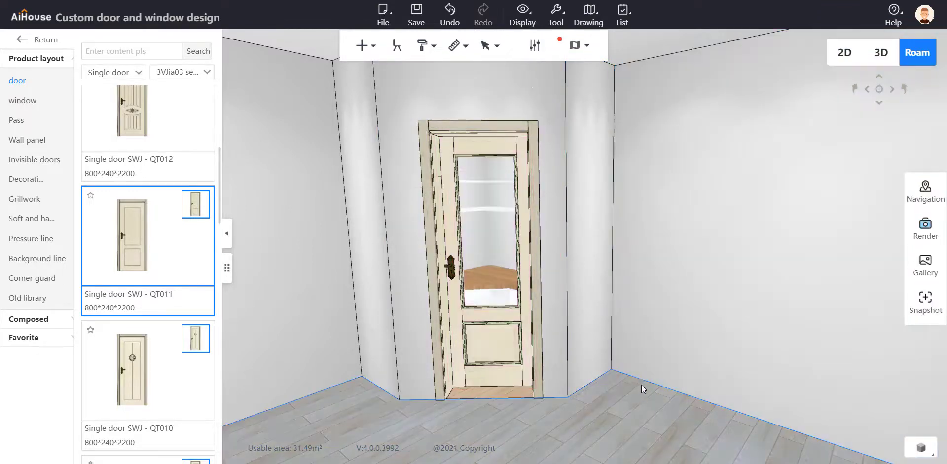
pyautogui.moveTo(641, 384); pyautogui.dragTo(676, 349)
pyautogui.scroll(3, 655, 451)
pyautogui.scroll(-5, 676, 350)
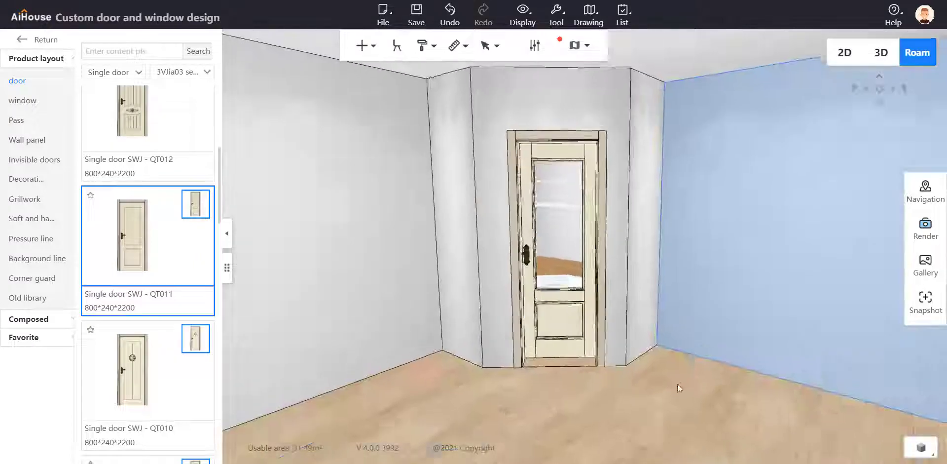
pyautogui.scroll(3, 677, 409)
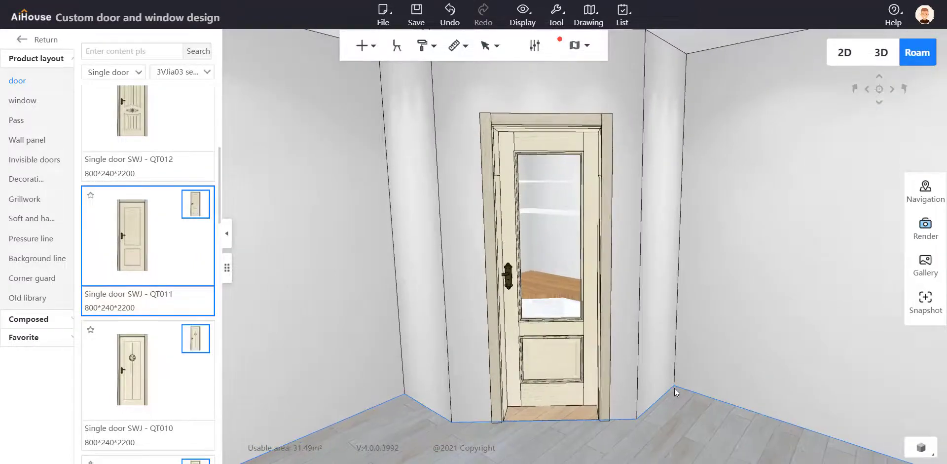